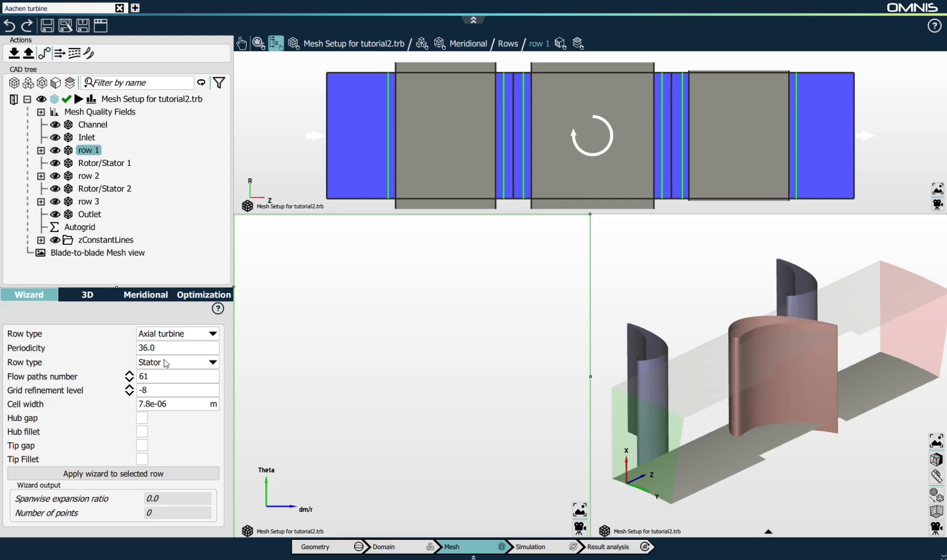
Step: Set the parallel mesh generation of the mesh setup to 4 cores on the listed machine
{"action": "left_click", "coordinate": [156, 99]}
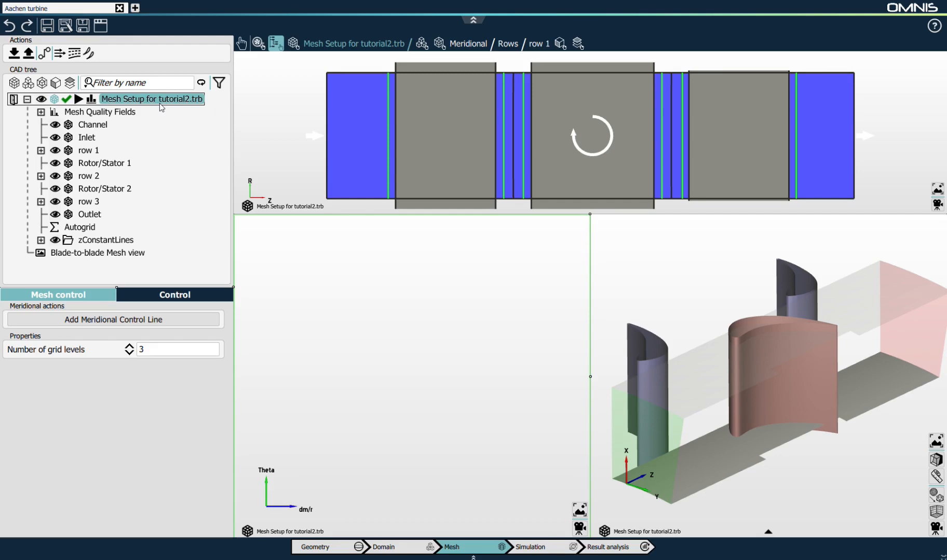
{"action": "left_click", "coordinate": [184, 295]}
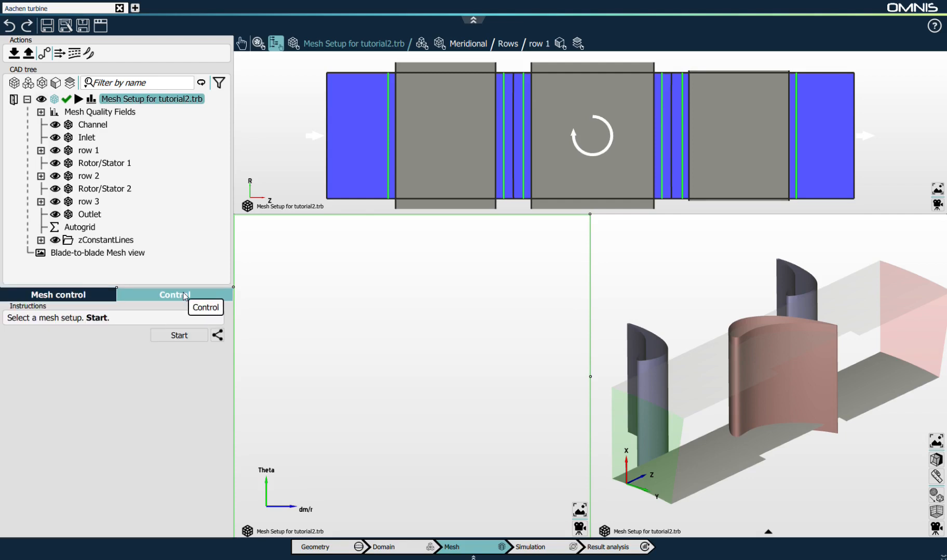
{"action": "left_click", "coordinate": [217, 335]}
{"action": "double_click", "coordinate": [302, 389]}
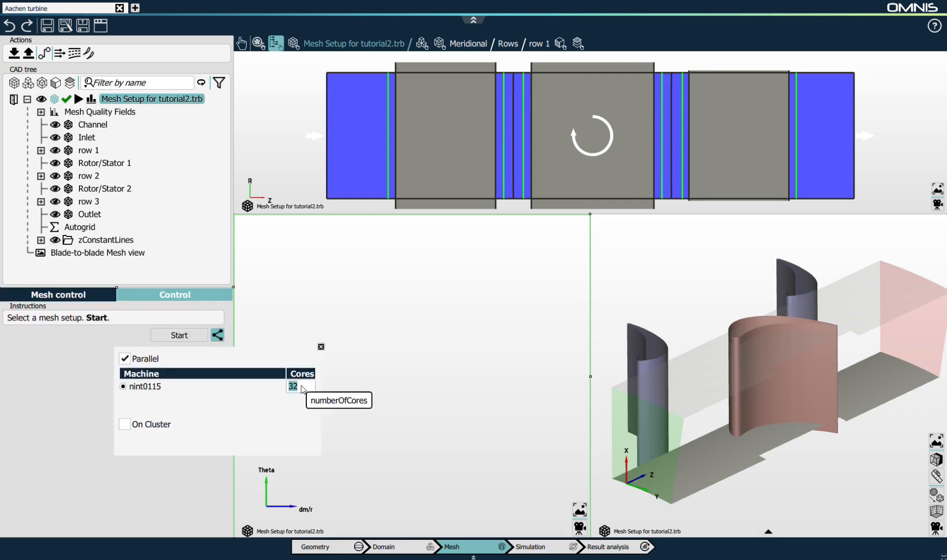
{"action": "type", "text": "4"}
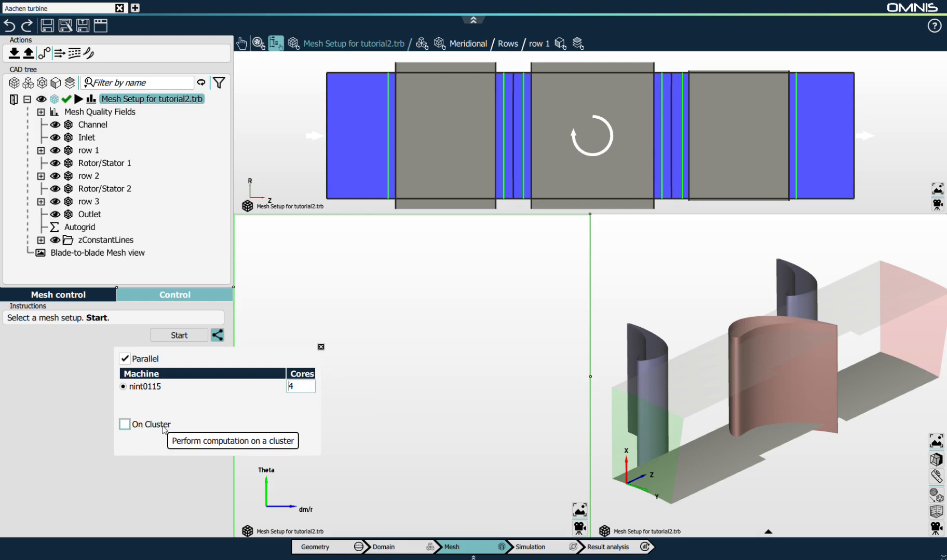
{"action": "left_click", "coordinate": [320, 347]}
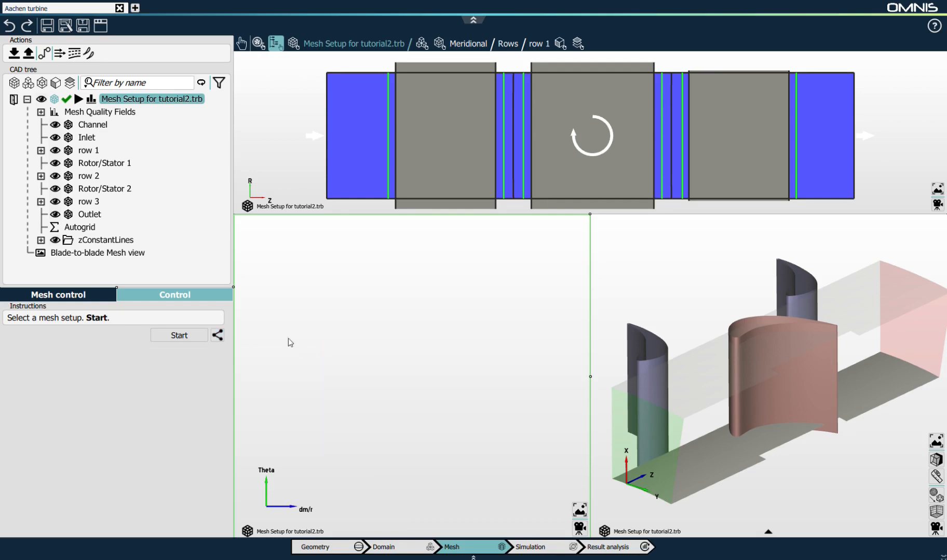
Step: Generate the mesh for the whole setup, expand its tree in the 3D view, and dismiss the completion notice
{"action": "left_click", "coordinate": [77, 100]}
{"action": "left_click", "coordinate": [426, 291]}
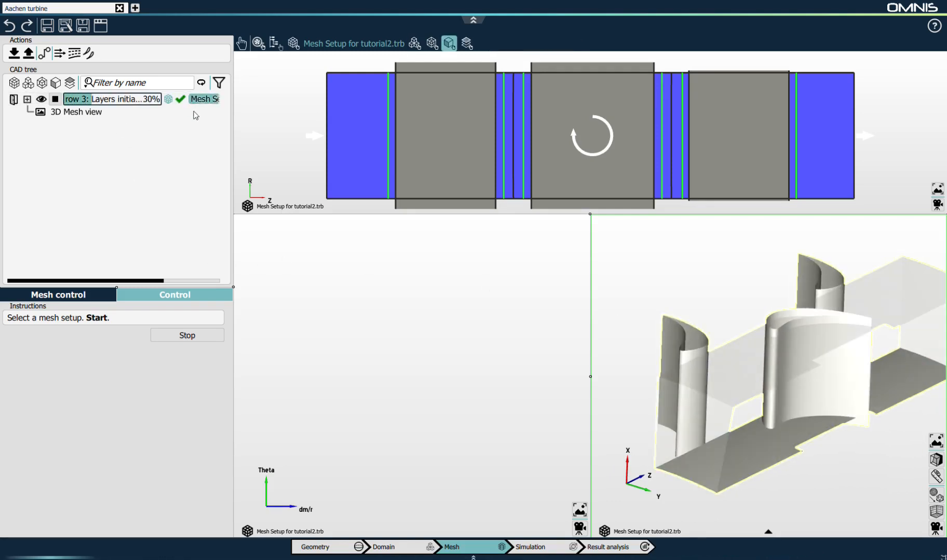
{"action": "left_click", "coordinate": [66, 294]}
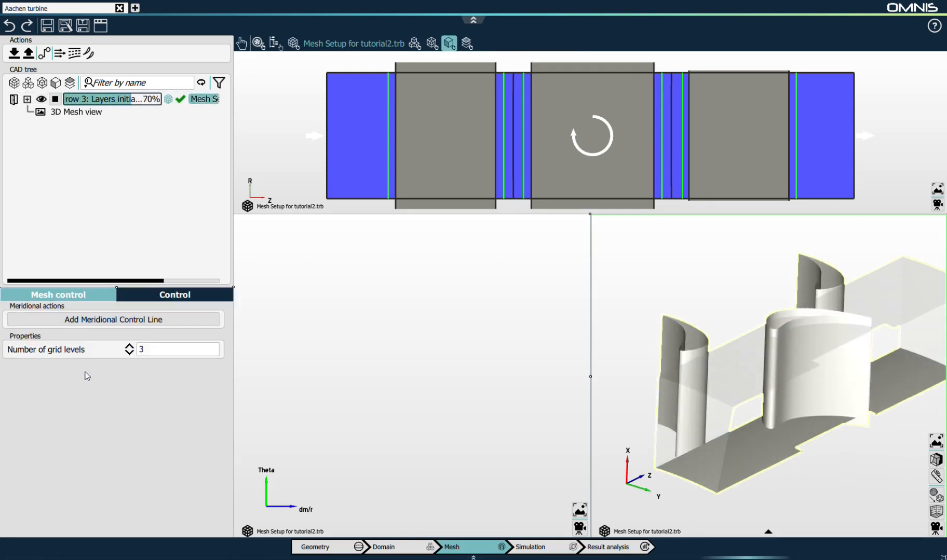
{"action": "left_click", "coordinate": [27, 98]}
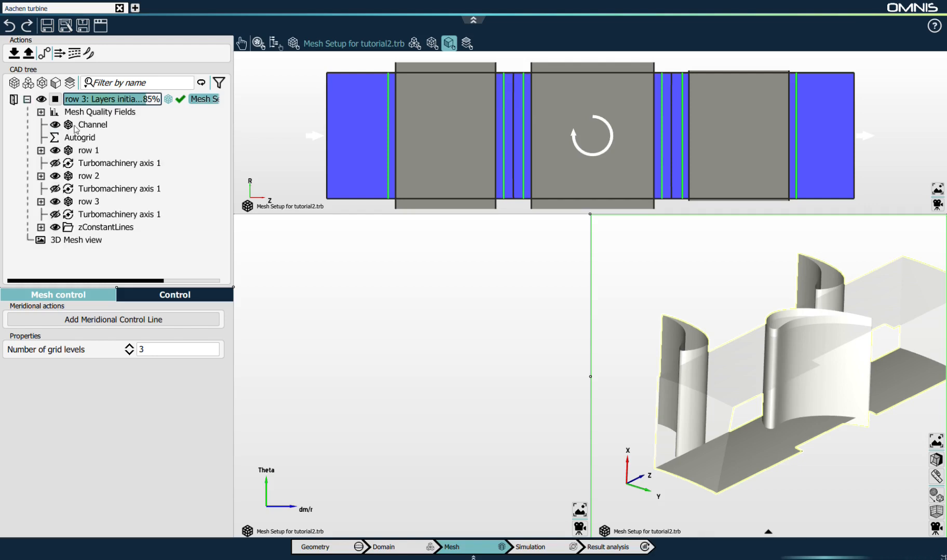
{"action": "left_click", "coordinate": [85, 151]}
{"action": "scroll", "coordinate": [745, 388], "scroll_direction": "up", "scroll_amount": 1}
{"action": "middle_click_drag", "start_coordinate": [747, 389], "coordinate": [760, 395]}
{"action": "left_click", "coordinate": [684, 283]}
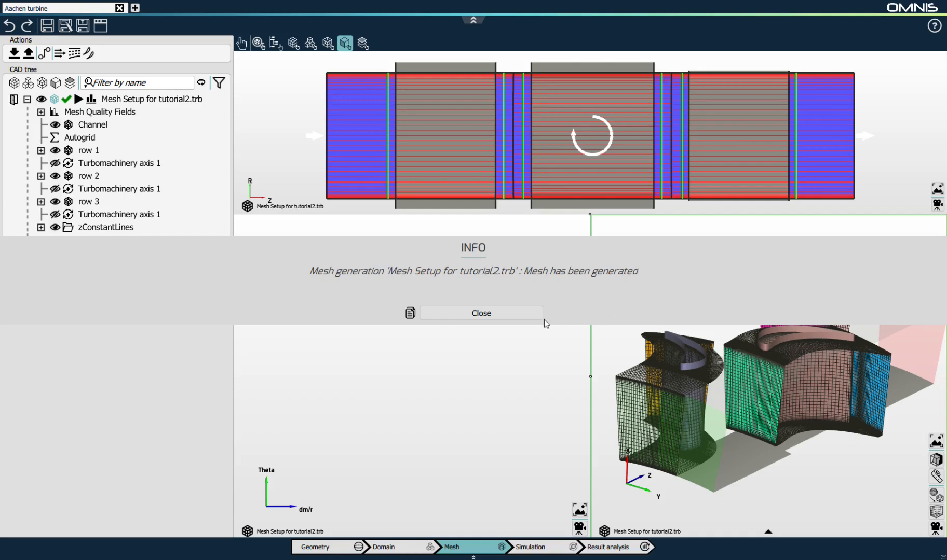
{"action": "left_click", "coordinate": [483, 313]}
Step: Toggle all meshes/geometries for the mesh setup so that only the meshes are displayed in the 3D view
{"action": "left_click", "coordinate": [80, 138]}
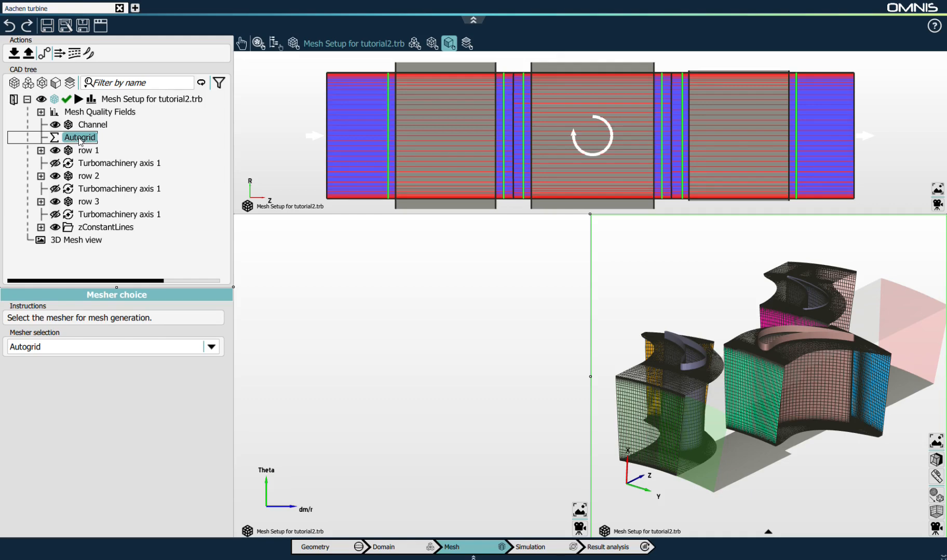
{"action": "left_click", "coordinate": [138, 99]}
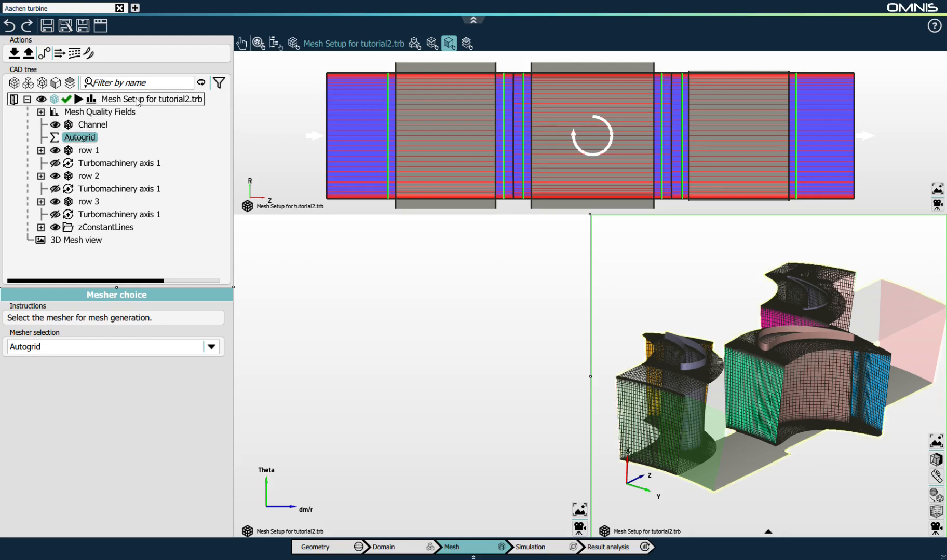
{"action": "right_click", "coordinate": [139, 102]}
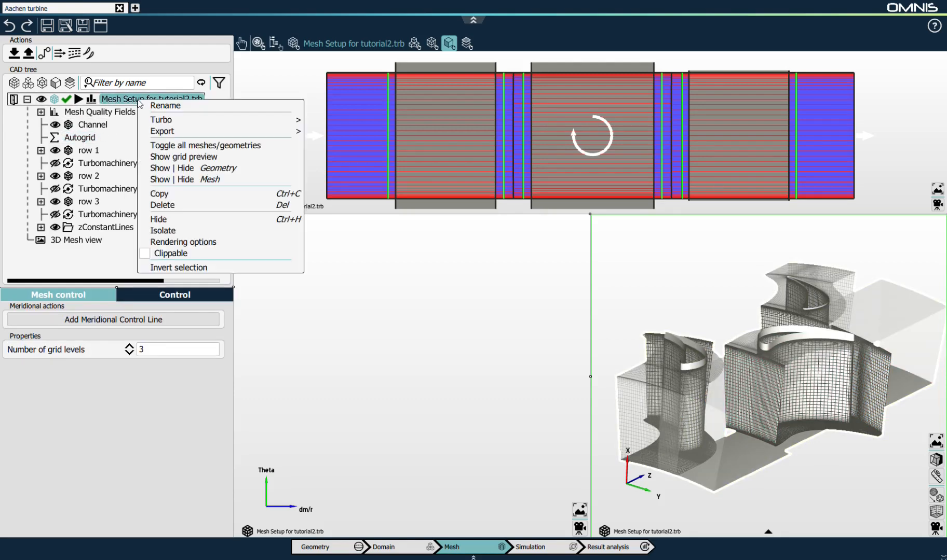
{"action": "left_click", "coordinate": [178, 146]}
{"action": "left_click", "coordinate": [699, 301]}
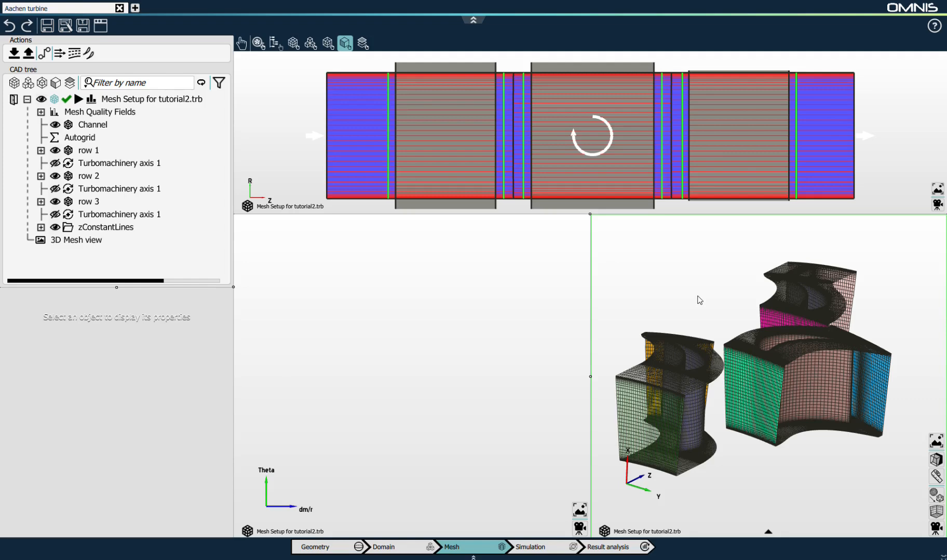
Step: Examine the blade-to-blade mesh and review the AutoGrid mesh quality statistics for the entire mesh and its rows
{"action": "left_click", "coordinate": [453, 393]}
{"action": "middle_click_drag", "start_coordinate": [441, 373], "coordinate": [424, 387]}
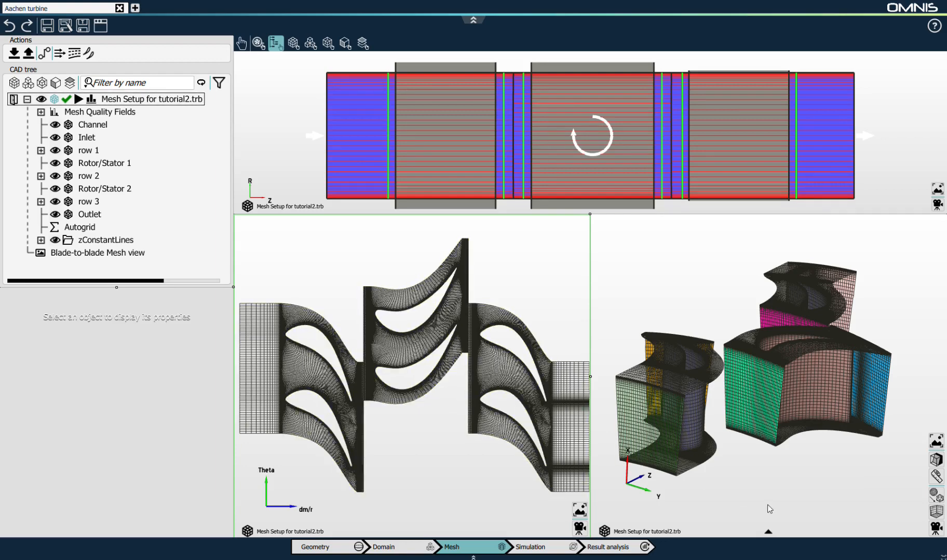
{"action": "mouse_move", "coordinate": [768, 536]}
{"action": "left_click", "coordinate": [784, 485]}
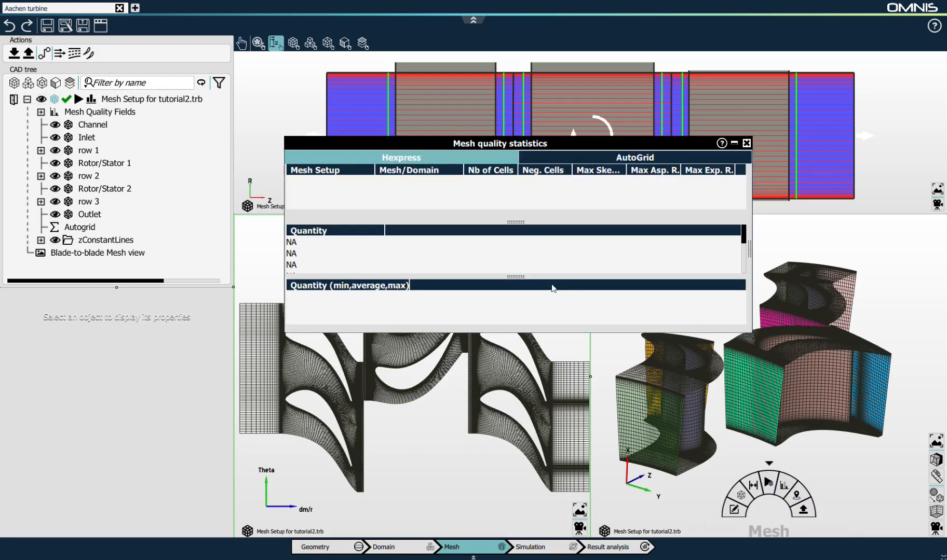
{"action": "left_click", "coordinate": [618, 157]}
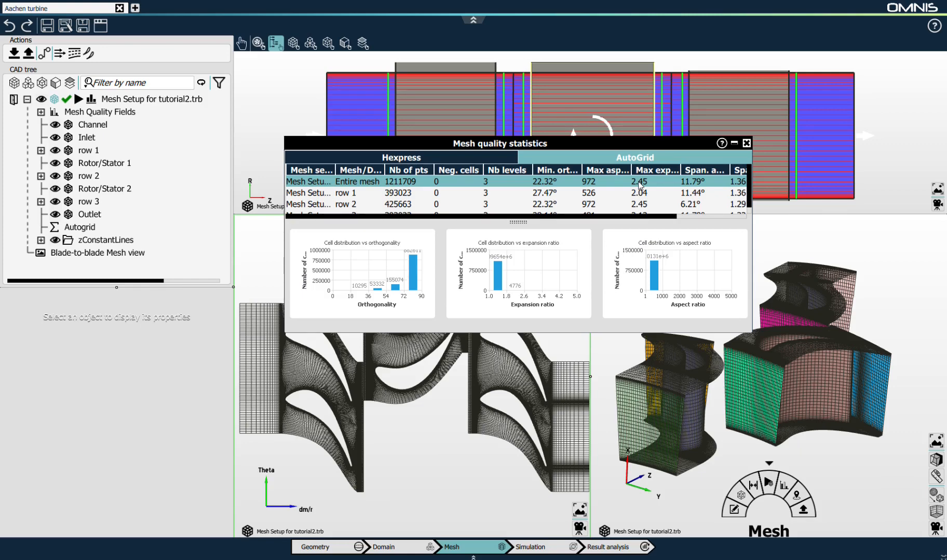
{"action": "left_click", "coordinate": [746, 143]}
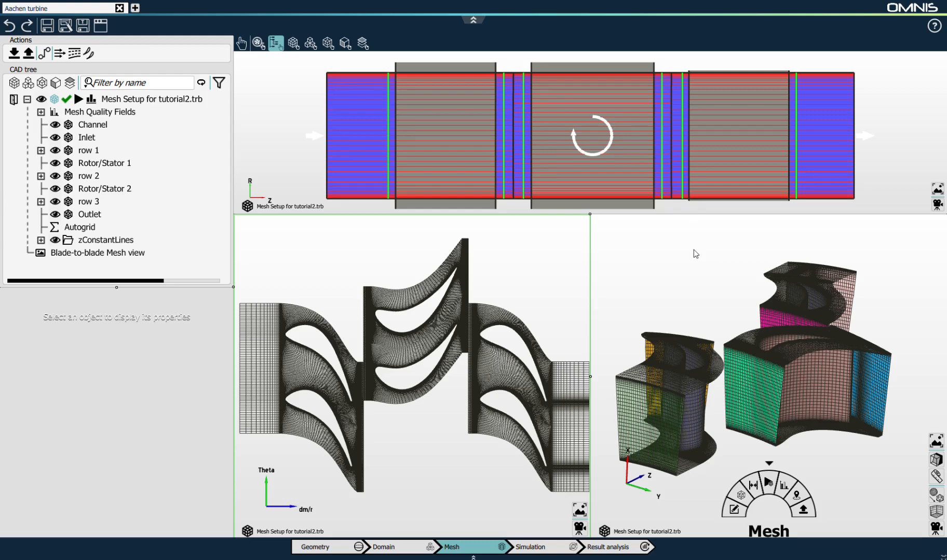
Step: Go to the Simulation stage and review the turbomachinery axis rotation speed and the initial solution of the row 1 domain
{"action": "left_click", "coordinate": [540, 551]}
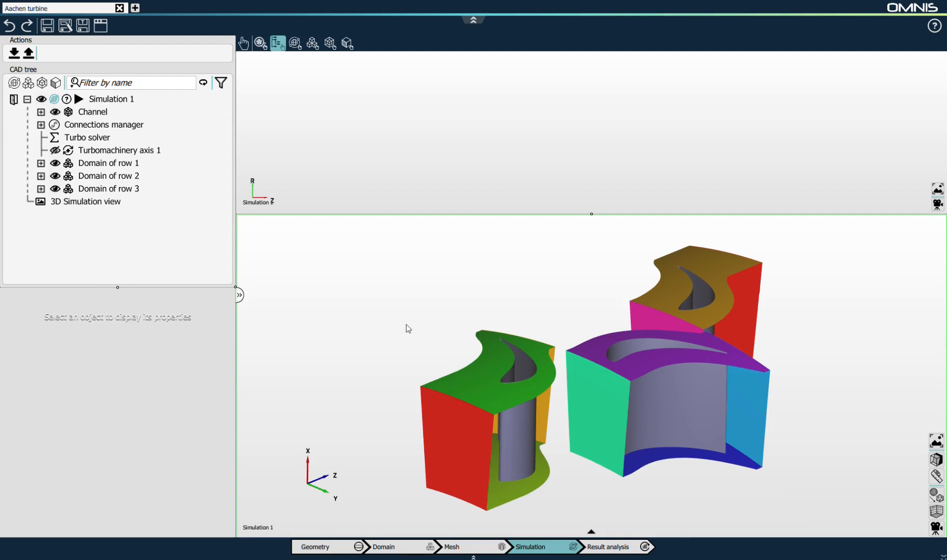
{"action": "left_click", "coordinate": [102, 152]}
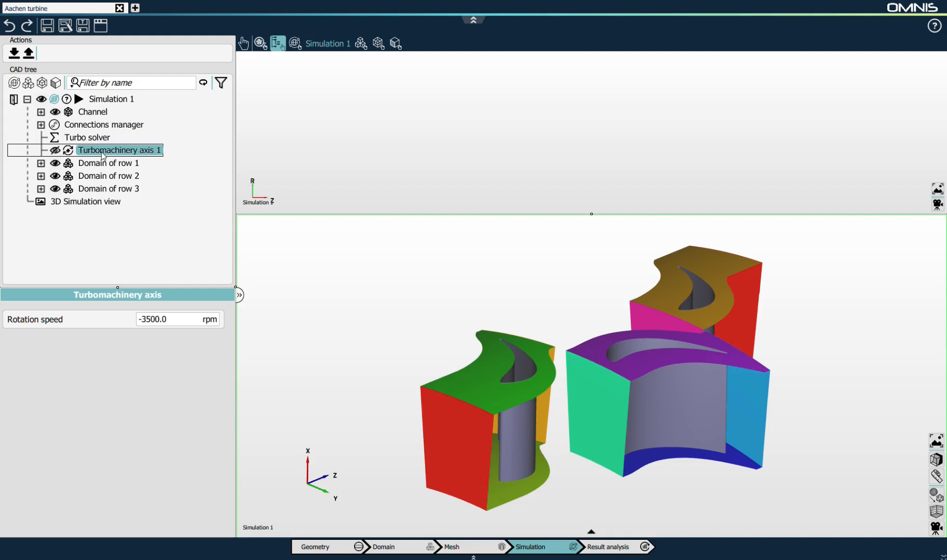
{"action": "left_click", "coordinate": [102, 164]}
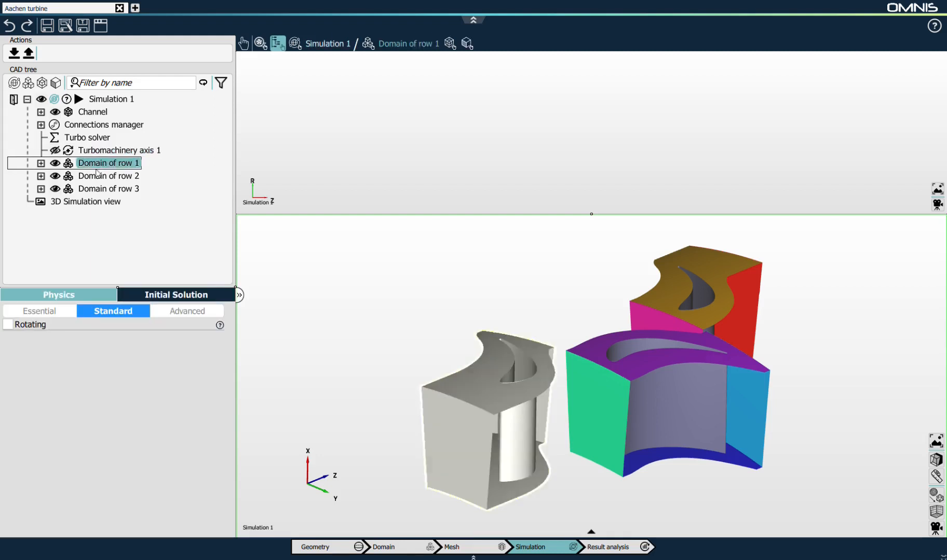
{"action": "left_click", "coordinate": [155, 296]}
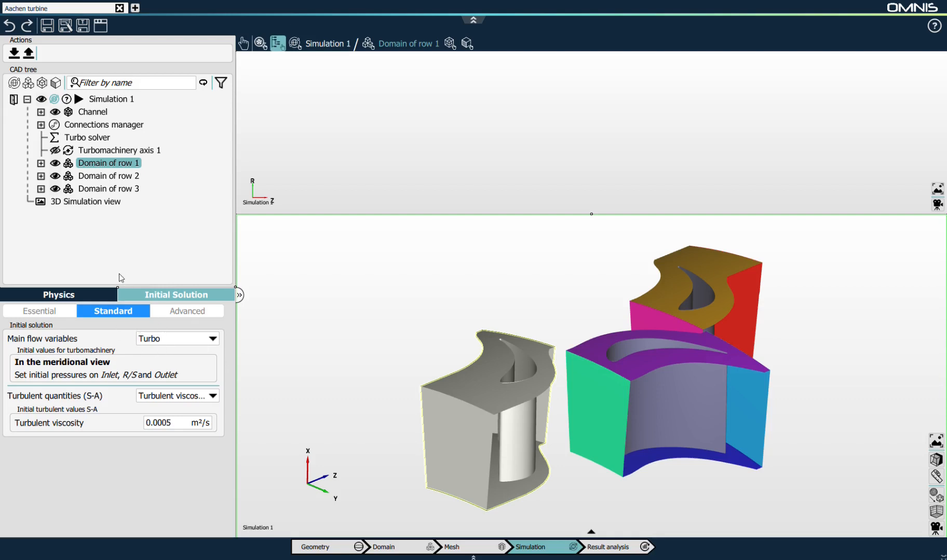
Step: Review the configuration, physics and numerics settings of Simulation 1, reducing the numerics to the Essential parameters
{"action": "left_click", "coordinate": [106, 99]}
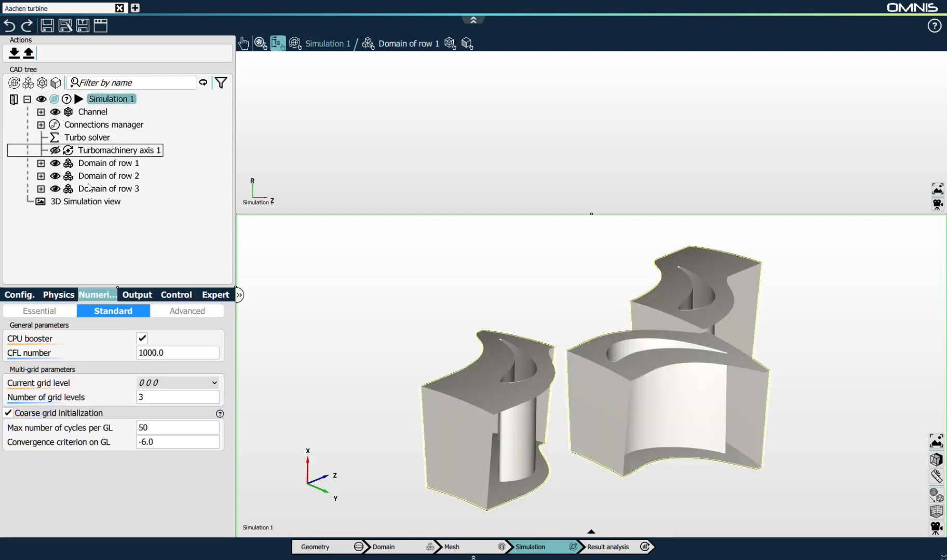
{"action": "left_click", "coordinate": [19, 297]}
{"action": "left_click", "coordinate": [58, 296]}
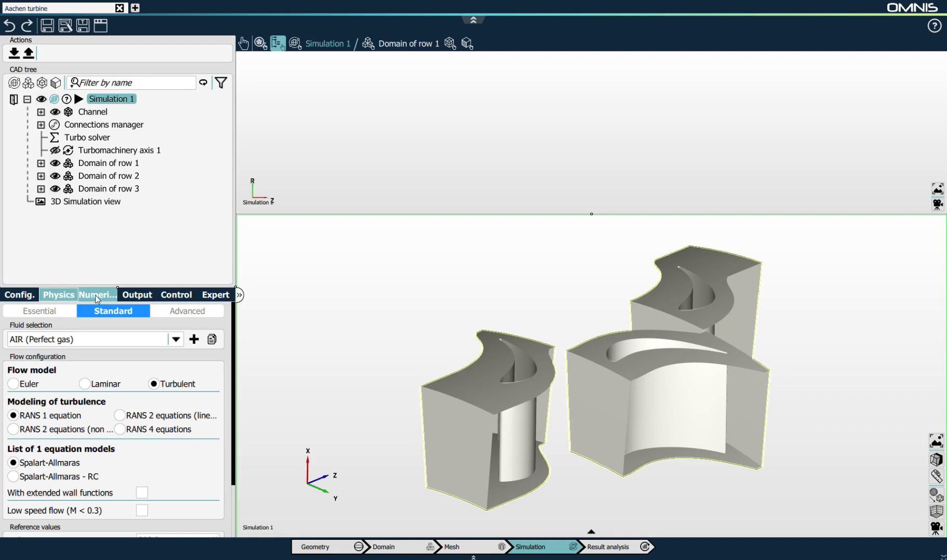
{"action": "left_click", "coordinate": [96, 298]}
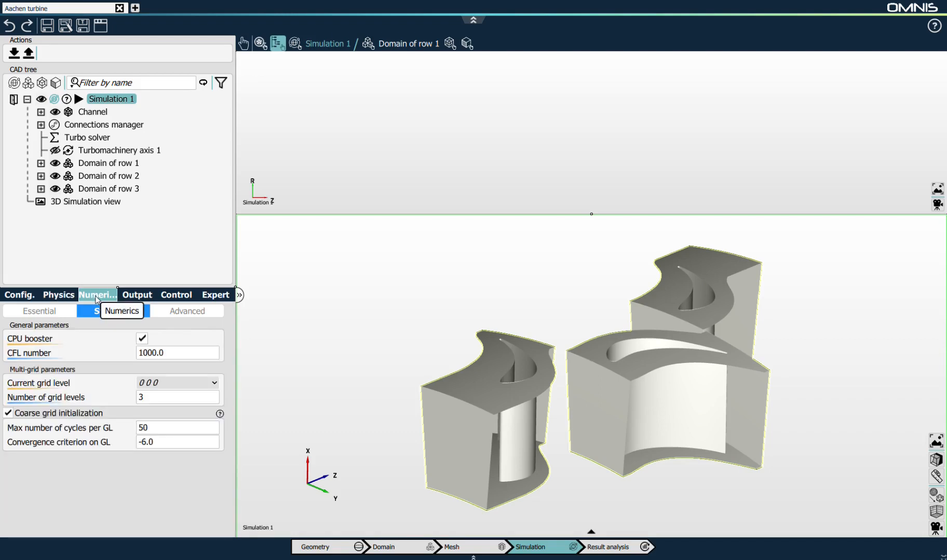
{"action": "left_click", "coordinate": [55, 312]}
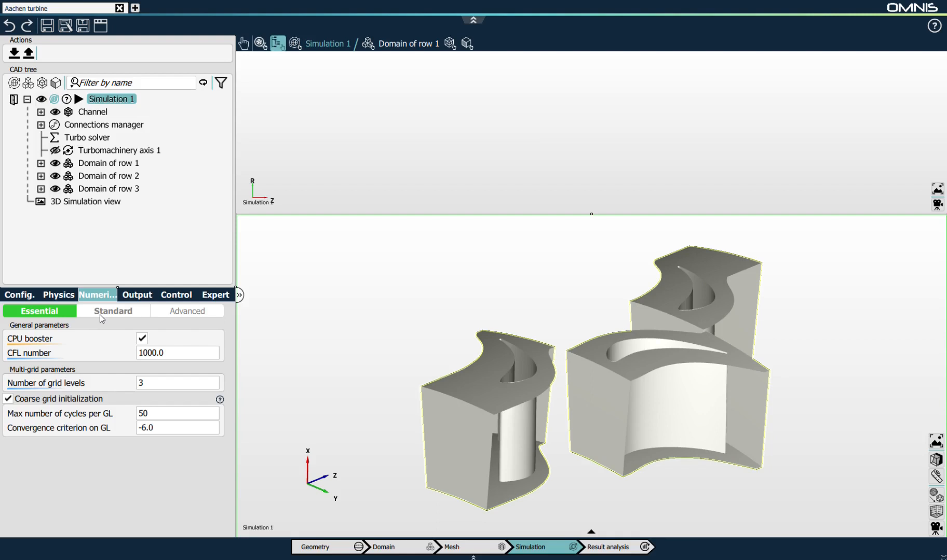
Step: Check the control parameters and parallel core settings of Simulation 1 and start the computation
{"action": "left_click", "coordinate": [177, 295]}
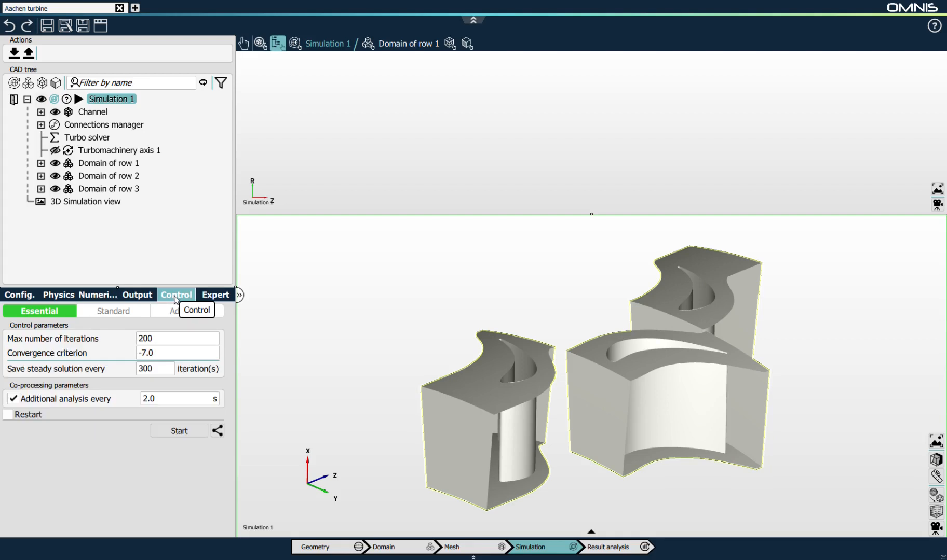
{"action": "left_click", "coordinate": [218, 431]}
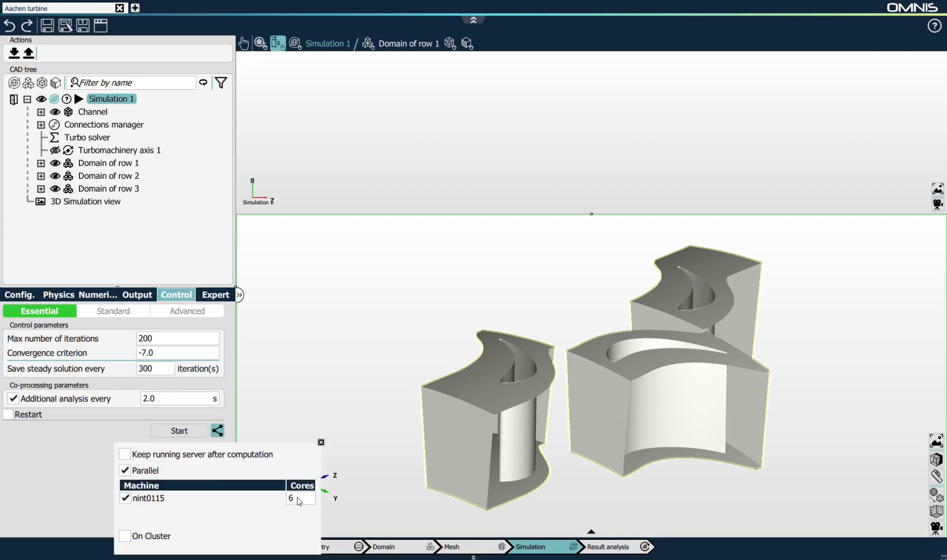
{"action": "left_click", "coordinate": [322, 442]}
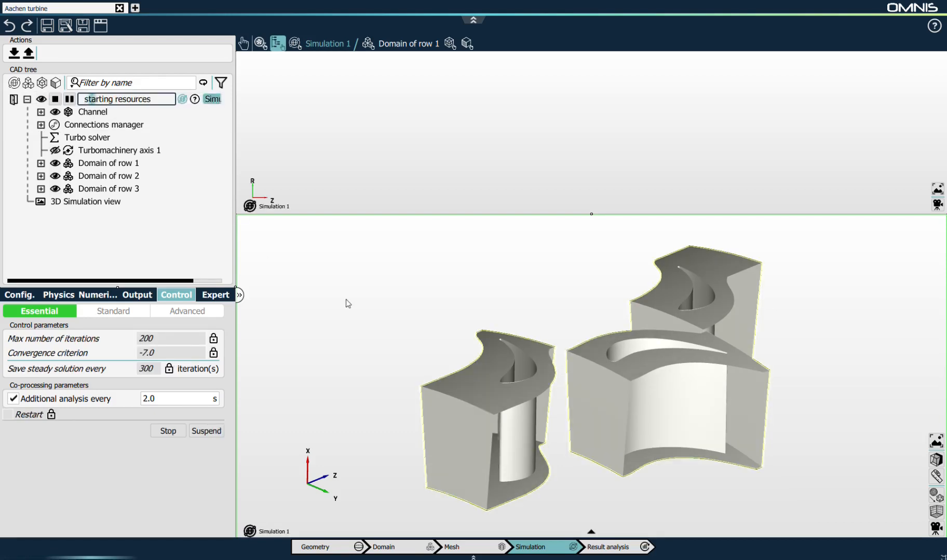
Step: Go to the Result analysis stage and select all blade and hub surfaces with the rectangular selection
{"action": "left_click", "coordinate": [607, 547]}
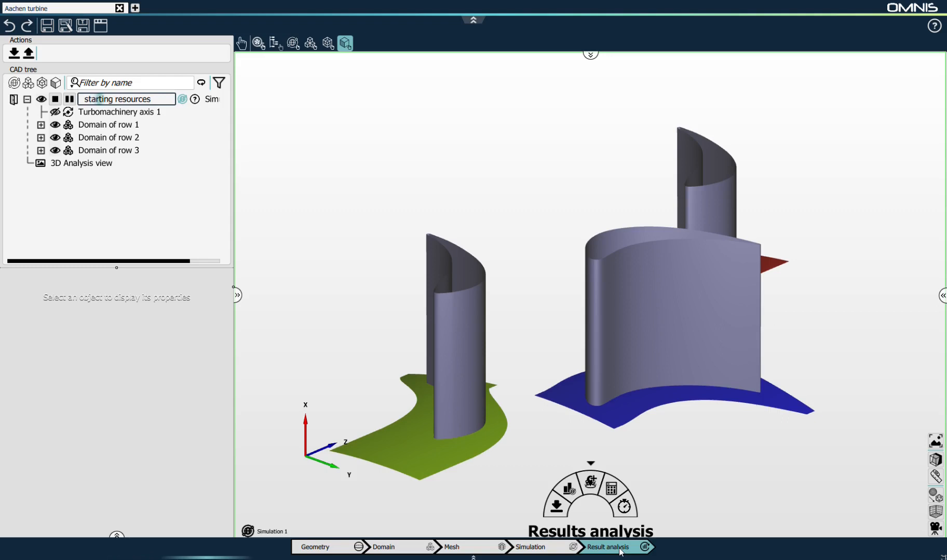
{"action": "left_click", "coordinate": [242, 46]}
{"action": "left_click", "coordinate": [208, 80]}
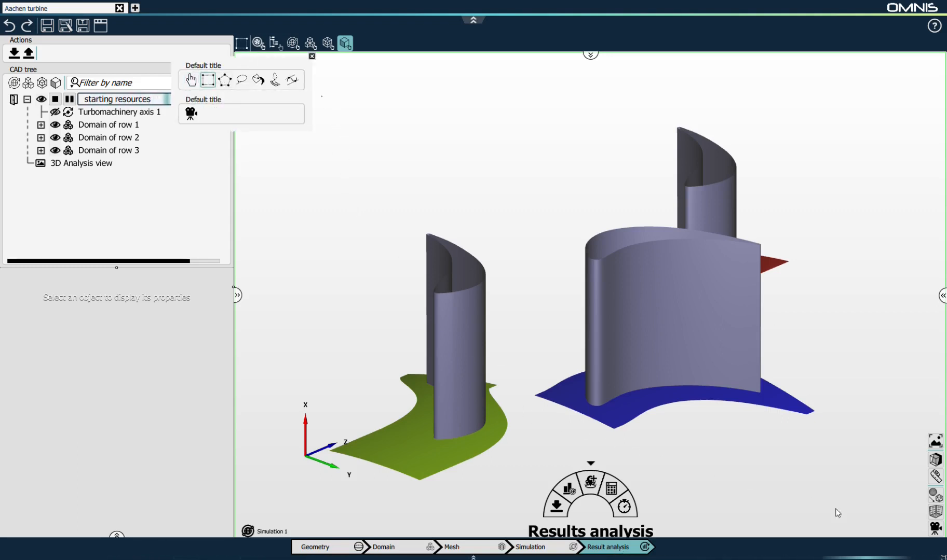
{"action": "left_click_drag", "start_coordinate": [813, 504], "coordinate": [869, 506]}
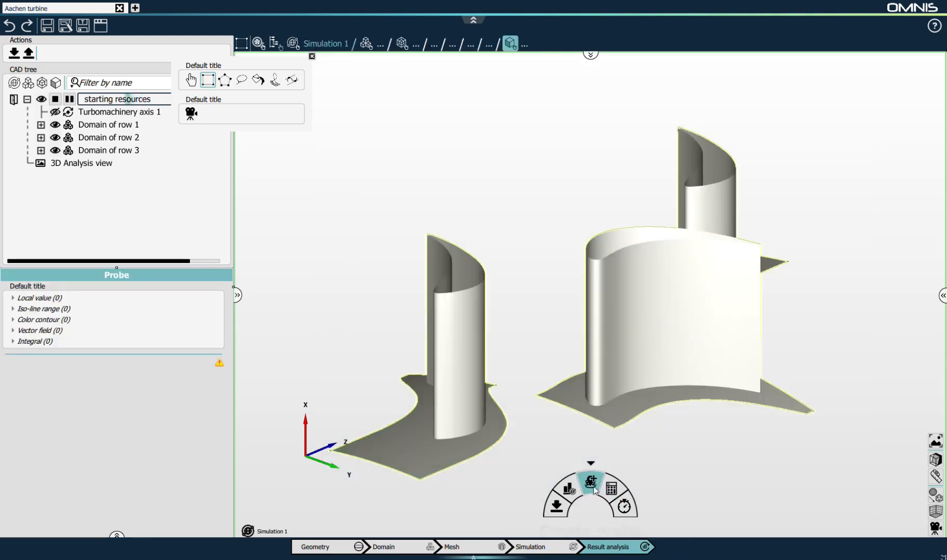
Step: Create a color contour probe of static pressure on the selected surfaces
{"action": "left_click", "coordinate": [592, 484]}
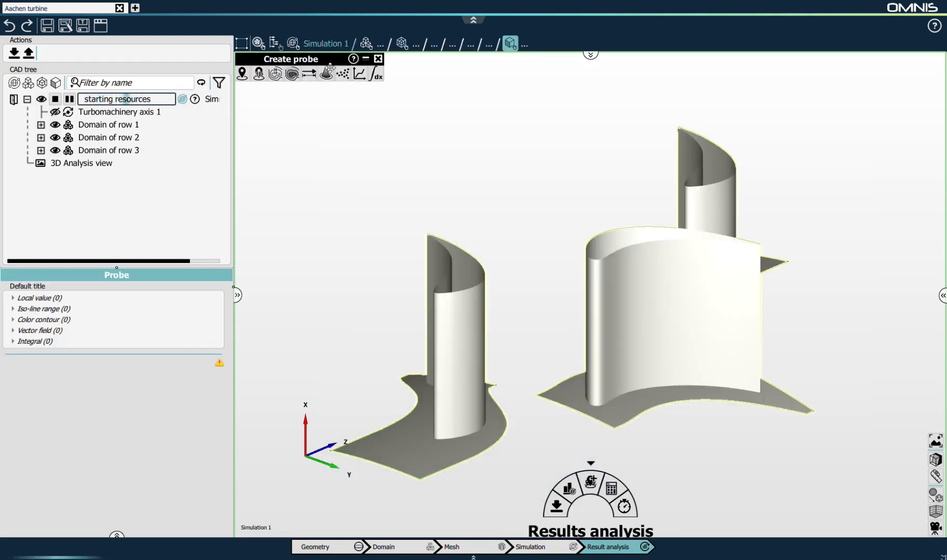
{"action": "left_click_drag", "start_coordinate": [328, 63], "coordinate": [385, 147]}
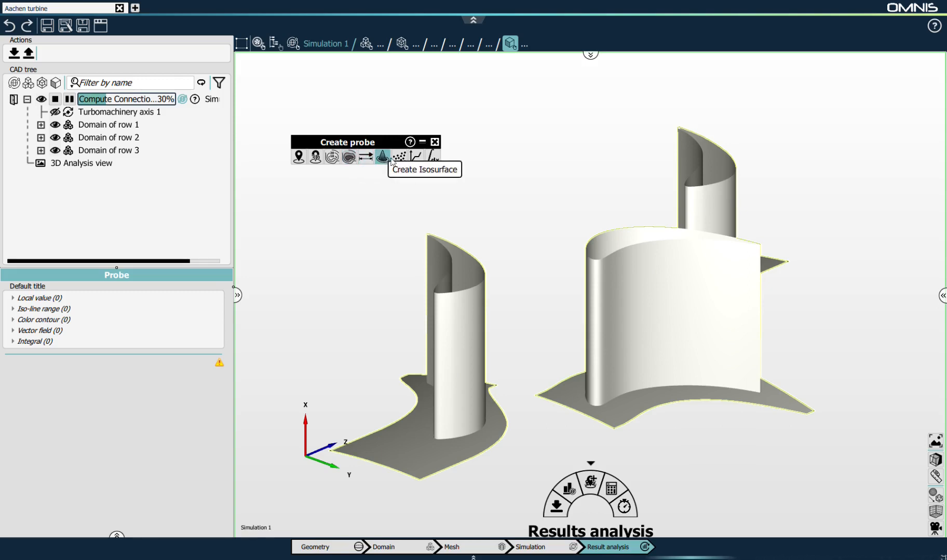
{"action": "left_click", "coordinate": [349, 156]}
{"action": "left_click", "coordinate": [338, 220]}
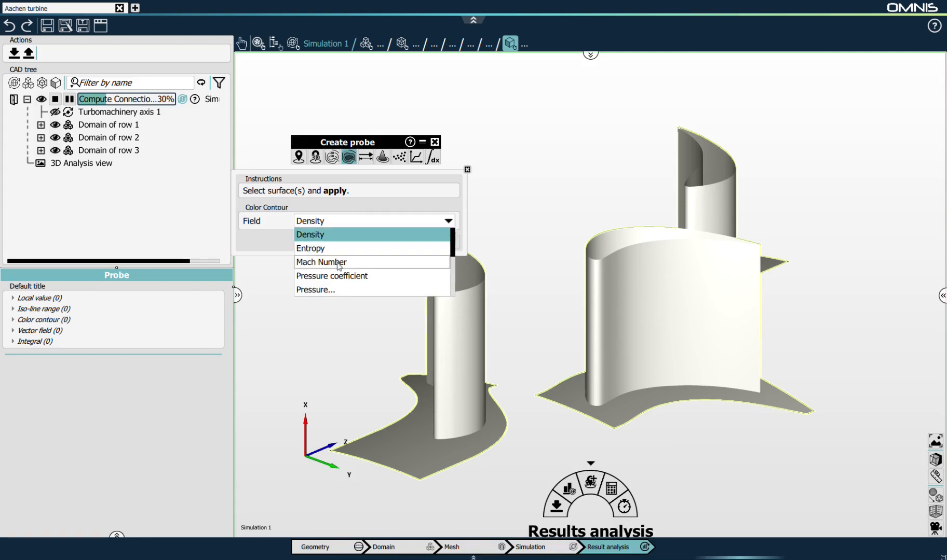
{"action": "left_click", "coordinate": [316, 289]}
{"action": "left_click", "coordinate": [440, 243]}
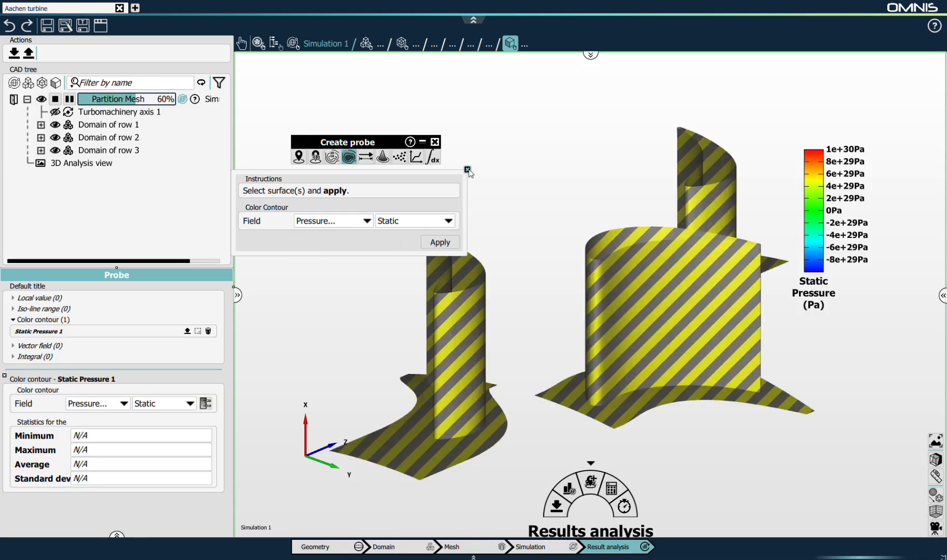
Step: Close the probe creation tool and move the static pressure legend clear of the blades in the 3D view
{"action": "left_click", "coordinate": [467, 170]}
{"action": "left_click", "coordinate": [434, 142]}
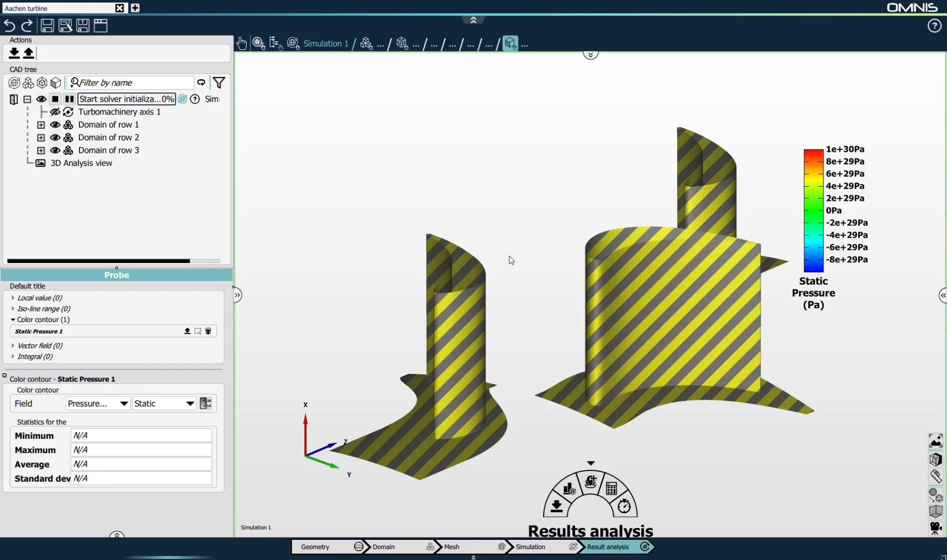
{"action": "mouse_move", "coordinate": [528, 302]}
{"action": "middle_mouse_down"}
{"action": "mouse_move", "coordinate": [516, 288]}
{"action": "mouse_move", "coordinate": [523, 292]}
{"action": "middle_mouse_up"}
{"action": "scroll", "coordinate": [529, 295], "scroll_direction": "up", "scroll_amount": 1}
{"action": "left_click_drag", "start_coordinate": [806, 273], "coordinate": [846, 222]}
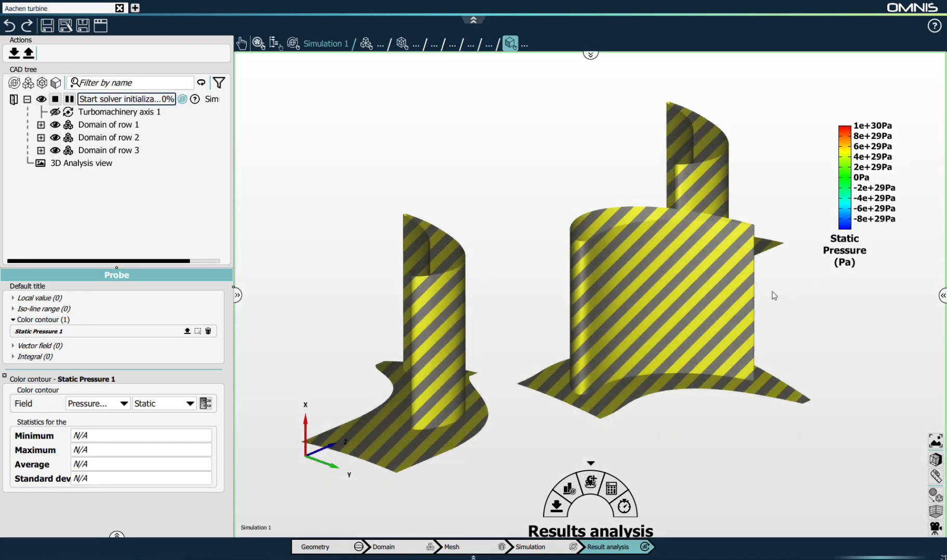
Step: Show the residuals and mass flow monitors and the meridional view alongside the 3D view
{"action": "left_click", "coordinate": [238, 295]}
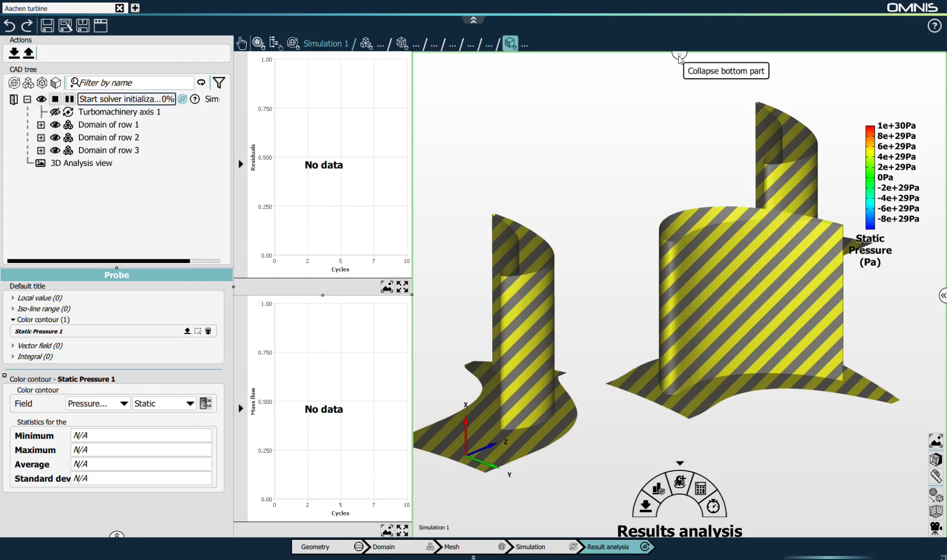
{"action": "left_click", "coordinate": [678, 54]}
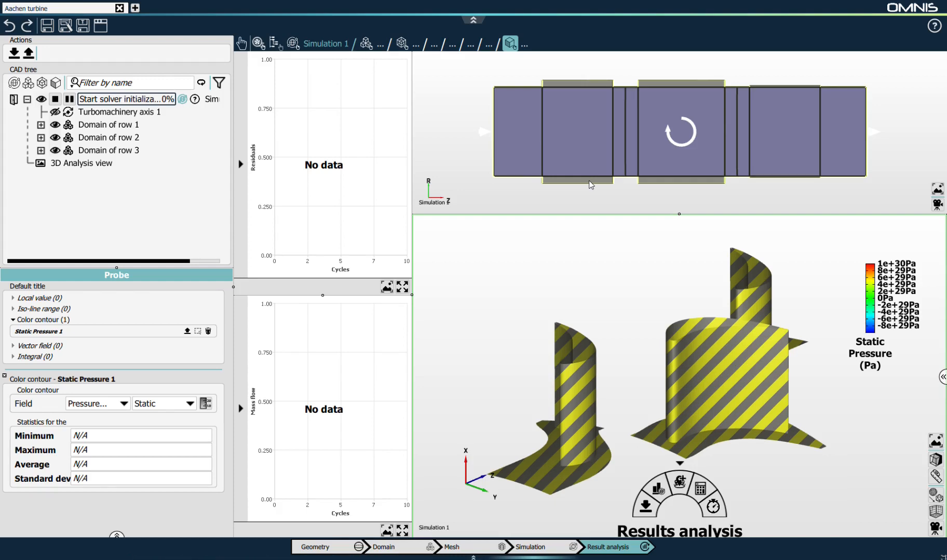
Step: Create a color contour probe of Entropy on the meridional view surfaces and close the probe tool
{"action": "left_click", "coordinate": [679, 481]}
{"action": "left_click_drag", "start_coordinate": [508, 220], "coordinate": [512, 153]}
{"action": "left_click", "coordinate": [467, 175]}
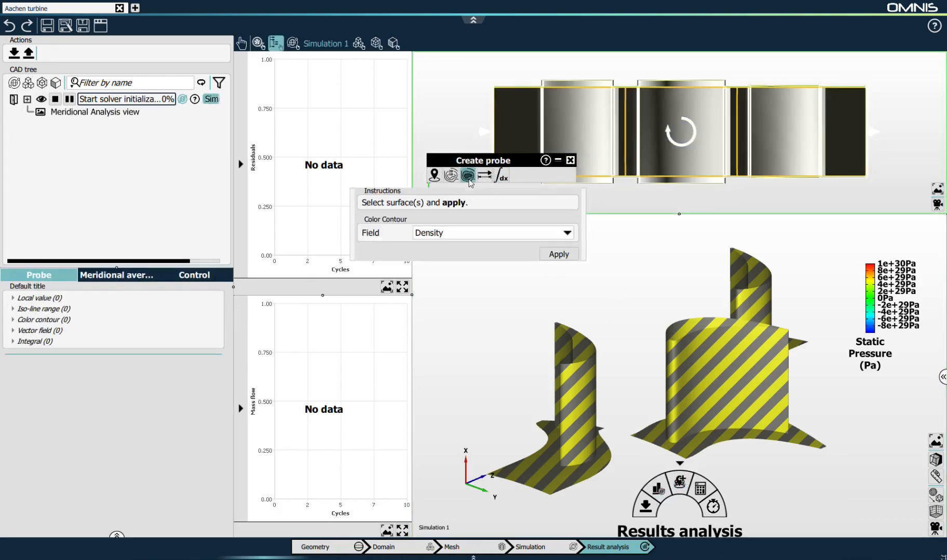
{"action": "left_click", "coordinate": [448, 239]}
{"action": "left_click", "coordinate": [483, 268]}
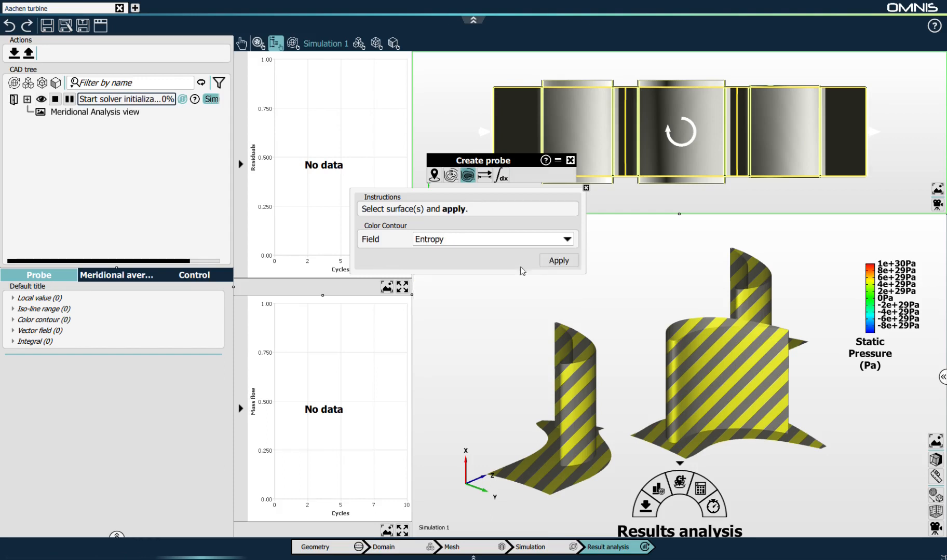
{"action": "left_click", "coordinate": [558, 261]}
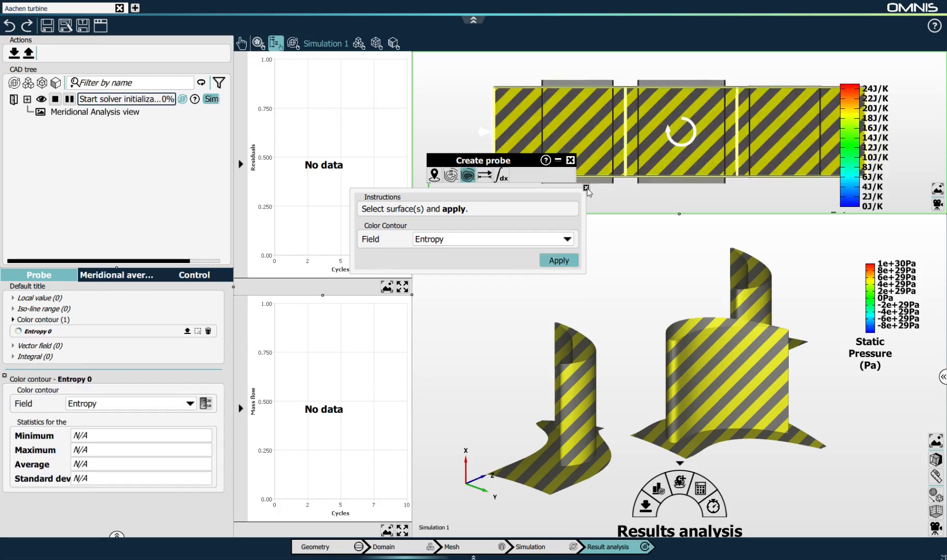
{"action": "left_click", "coordinate": [569, 160]}
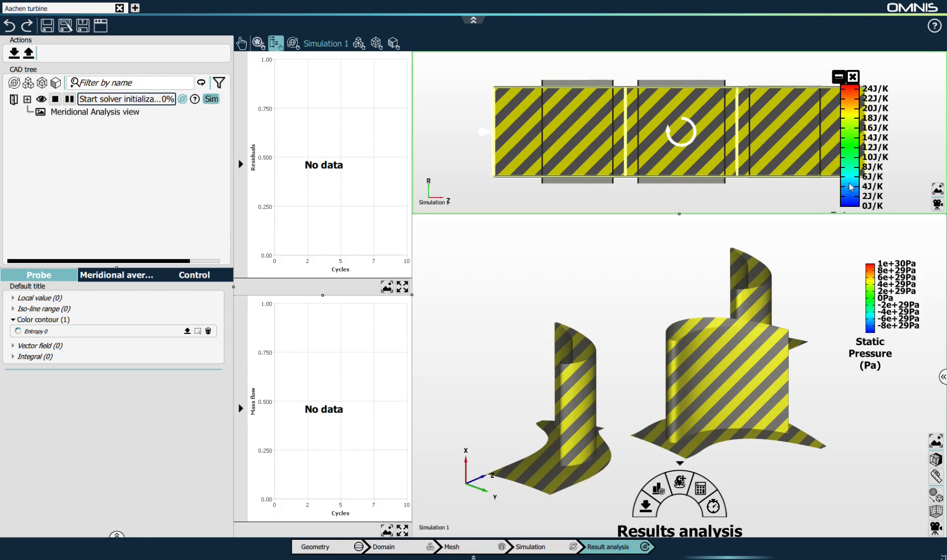
Step: Move the entropy legend beyond the outlet of the meridional channel and shrink it to fit the view
{"action": "left_click_drag", "start_coordinate": [850, 187], "coordinate": [890, 137]}
{"action": "scroll", "coordinate": [891, 138], "scroll_direction": "down", "scroll_amount": 3}
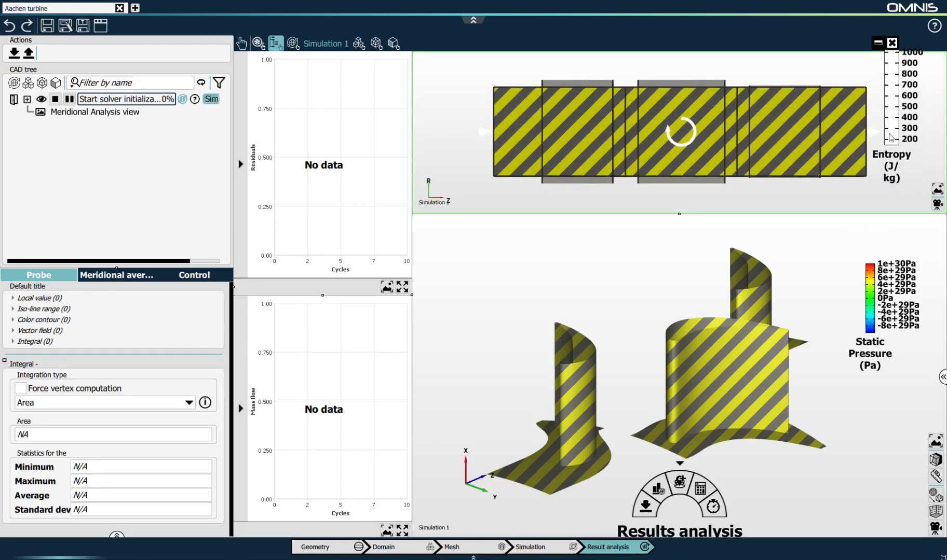
{"action": "left_click", "coordinate": [835, 186]}
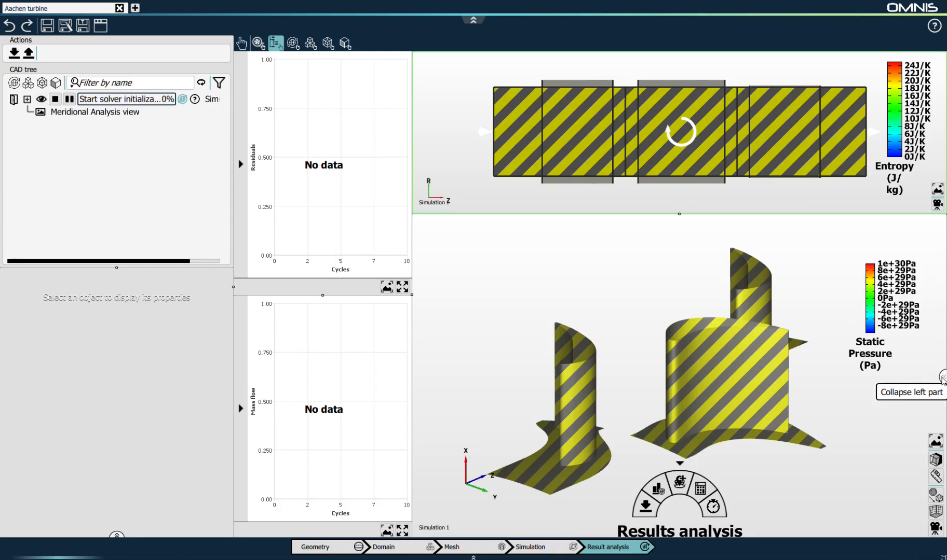
Step: Show the blade-to-blade view beside the 3D view and give the 3D view the larger share of the space
{"action": "left_click", "coordinate": [942, 378]}
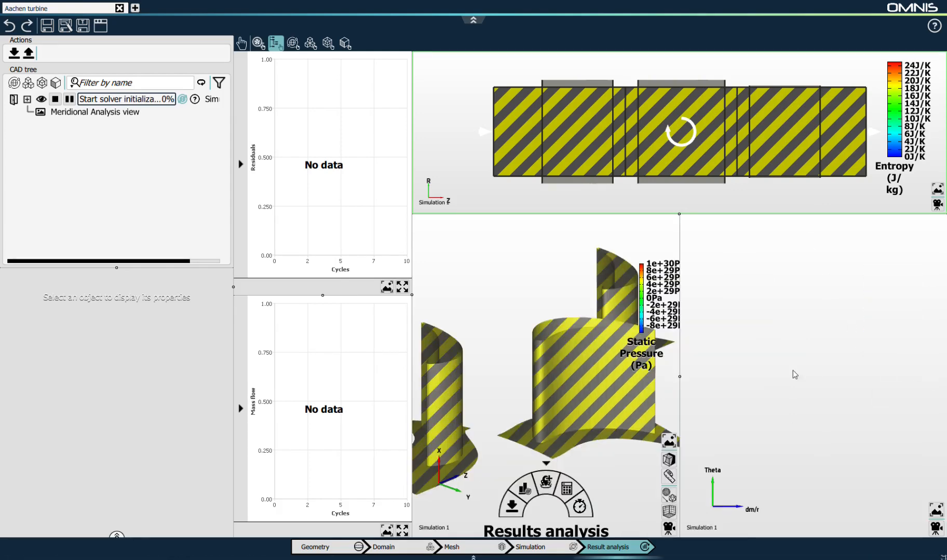
{"action": "left_click_drag", "start_coordinate": [684, 357], "coordinate": [788, 357]}
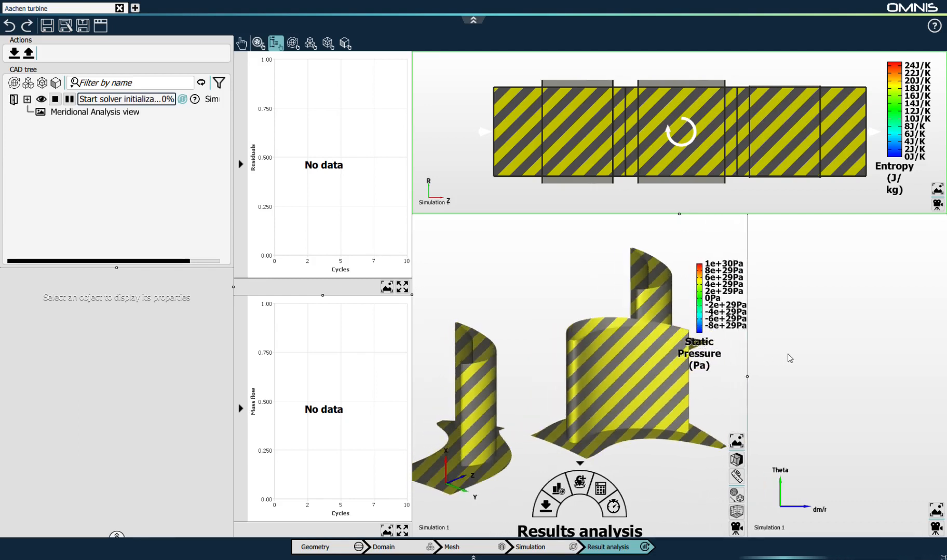
{"action": "left_click", "coordinate": [808, 353]}
Step: Create a color contour probe of Mach Number on the blade-to-blade cut at span 0.5
{"action": "left_click", "coordinate": [177, 125]}
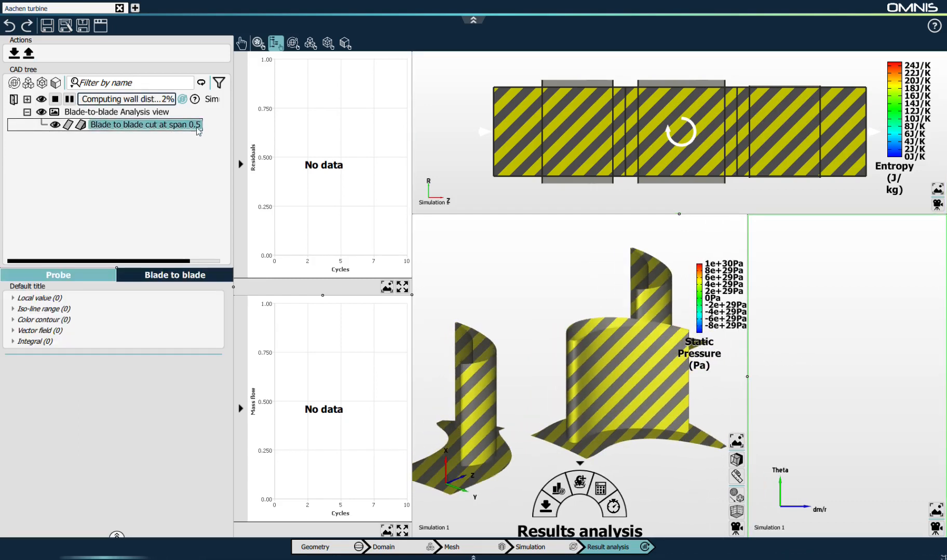
{"action": "left_click_drag", "start_coordinate": [490, 222], "coordinate": [857, 257]}
{"action": "left_click", "coordinate": [854, 271]}
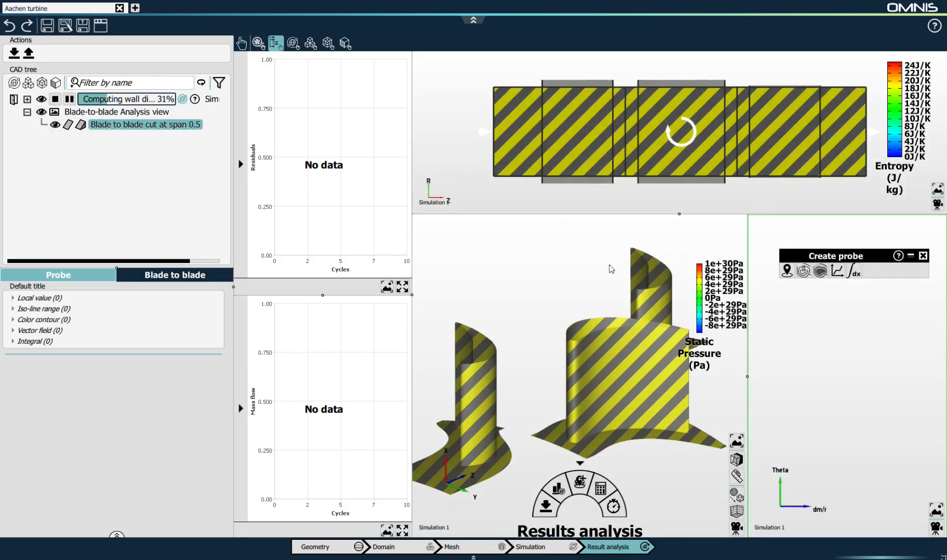
{"action": "left_click", "coordinate": [820, 271]}
{"action": "left_click", "coordinate": [800, 340]}
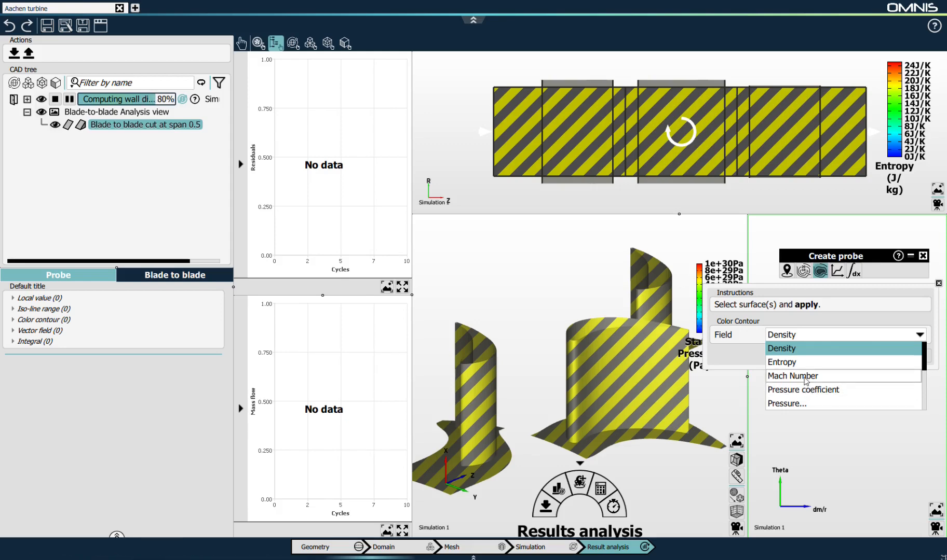
{"action": "left_click", "coordinate": [792, 375]}
{"action": "left_click", "coordinate": [911, 356]}
{"action": "left_click", "coordinate": [924, 256]}
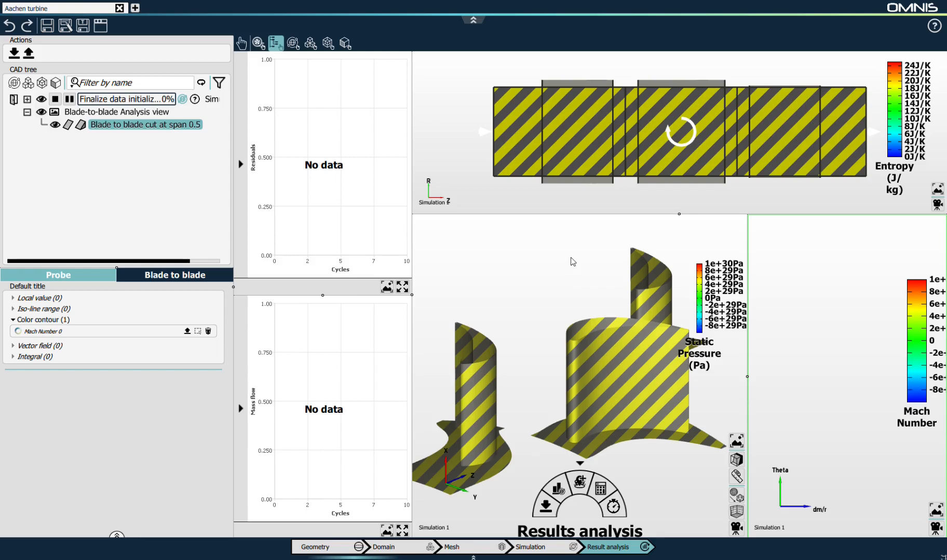
Step: Move the static pressure legend higher in the 3D view
{"action": "mouse_move", "coordinate": [701, 273]}
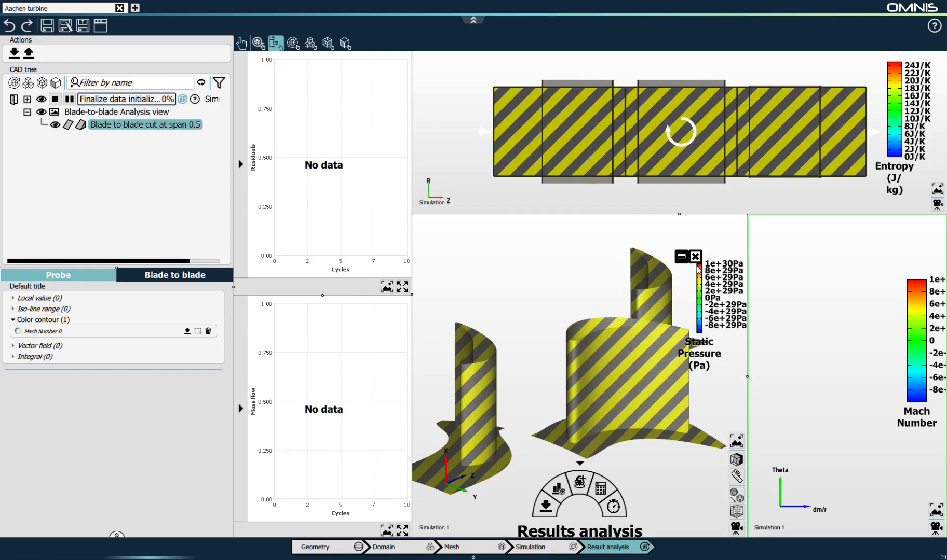
{"action": "left_click_drag", "start_coordinate": [701, 323], "coordinate": [691, 297]}
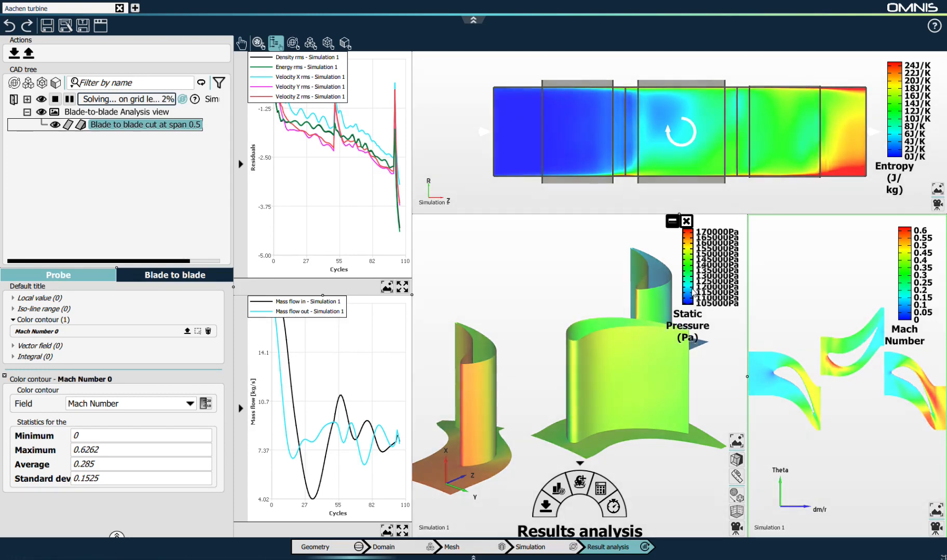
Step: Create a static pressure iso-line range from 110000 to 170000 Pa on the blade and hub surfaces in the 3D view
{"action": "left_click", "coordinate": [694, 343]}
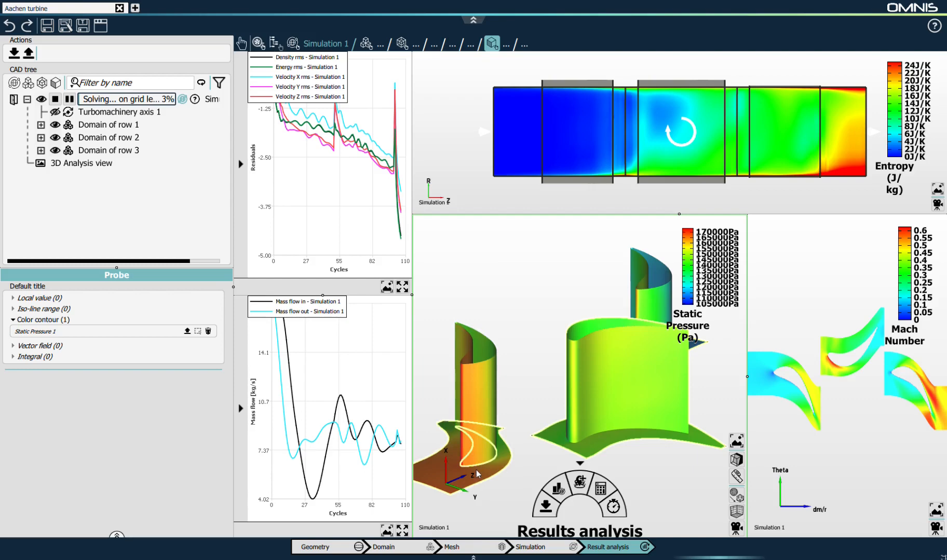
{"action": "left_click", "coordinate": [579, 484]}
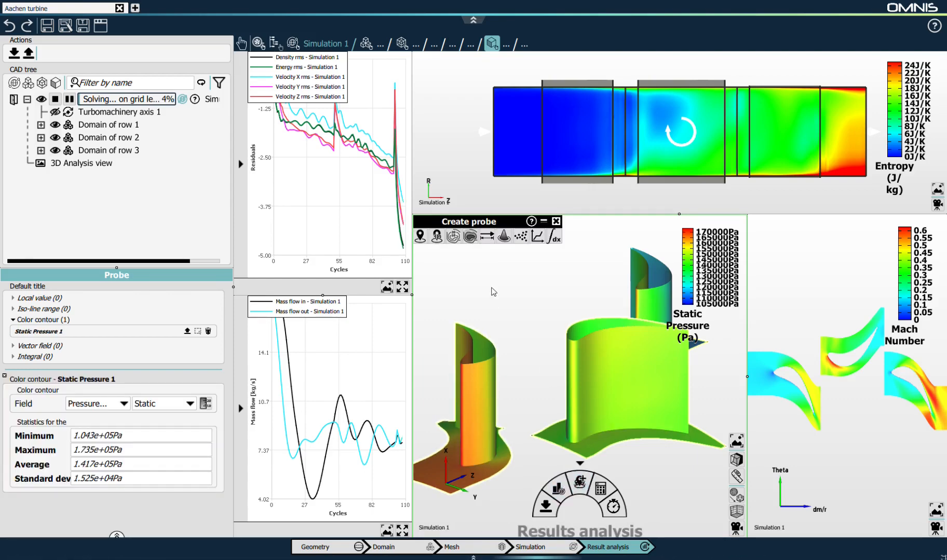
{"action": "left_click_drag", "start_coordinate": [490, 228], "coordinate": [518, 261]}
{"action": "left_click", "coordinate": [481, 269]}
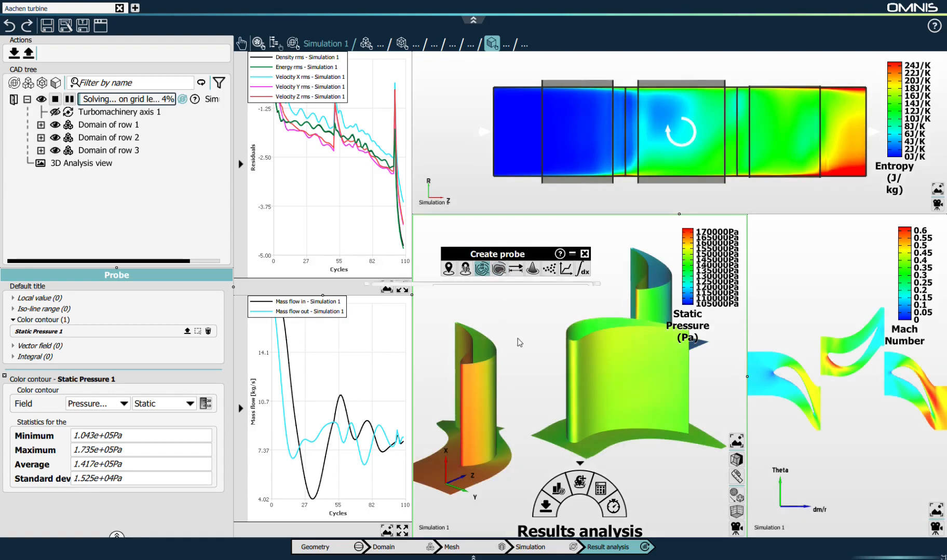
{"action": "left_click", "coordinate": [488, 353]}
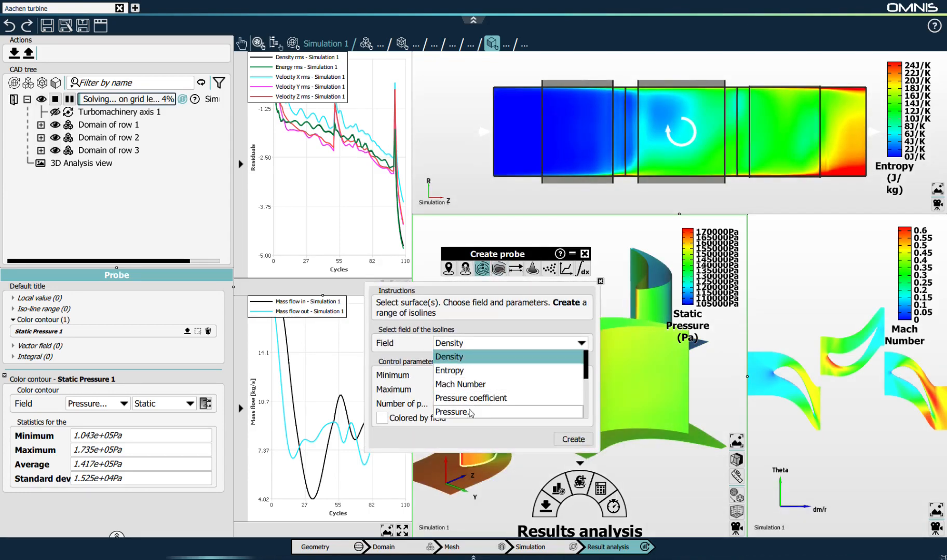
{"action": "left_click", "coordinate": [466, 384]}
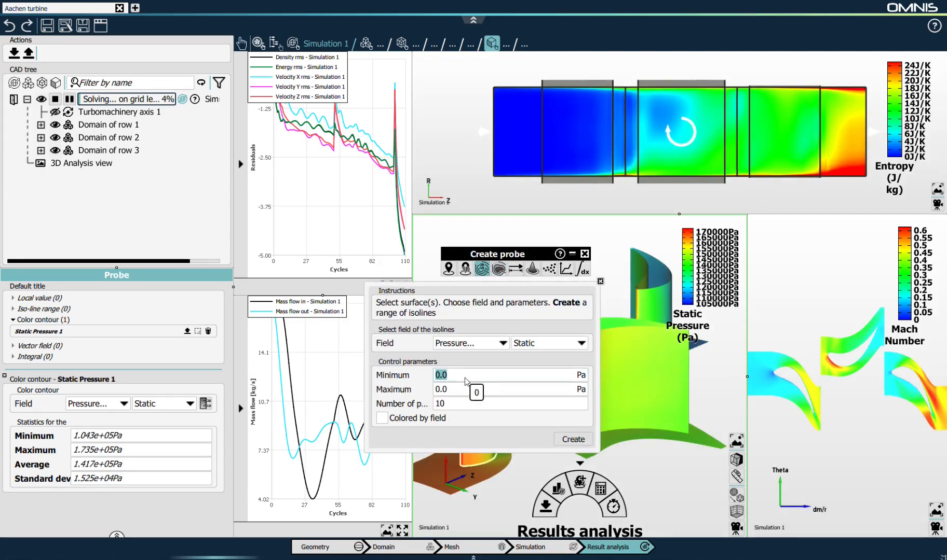
{"action": "type", "text": "110000"}
{"action": "key", "text": "Tab"}
{"action": "type", "text": "170000"}
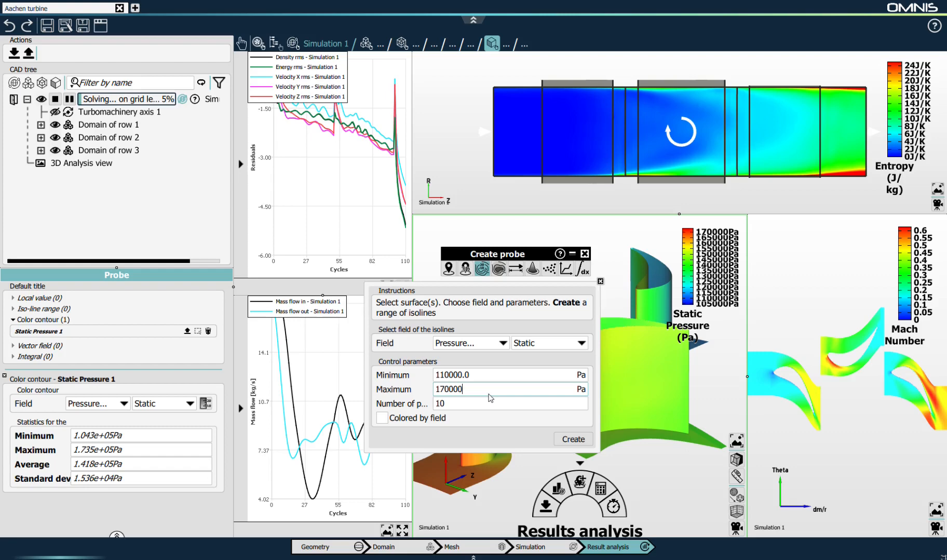
{"action": "left_click", "coordinate": [573, 440]}
{"action": "left_click", "coordinate": [585, 254]}
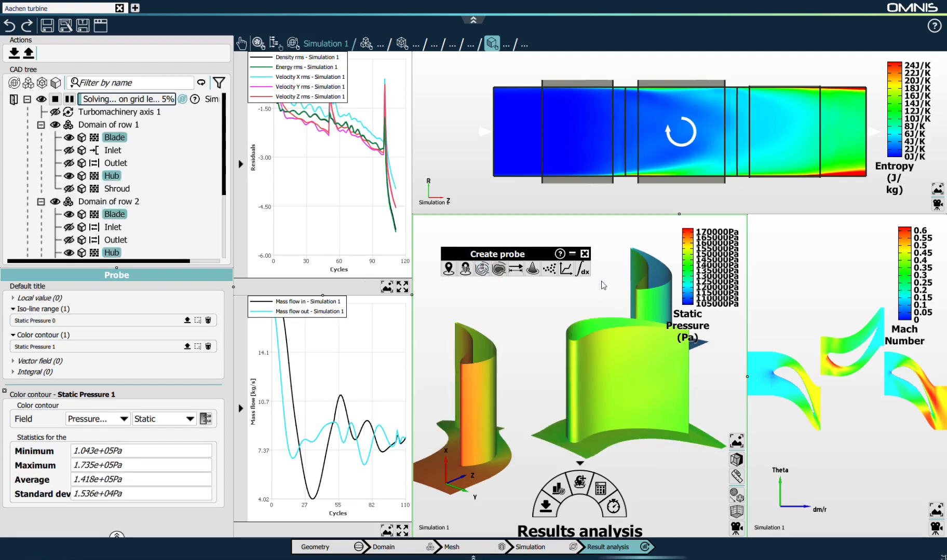
{"action": "left_click", "coordinate": [584, 254]}
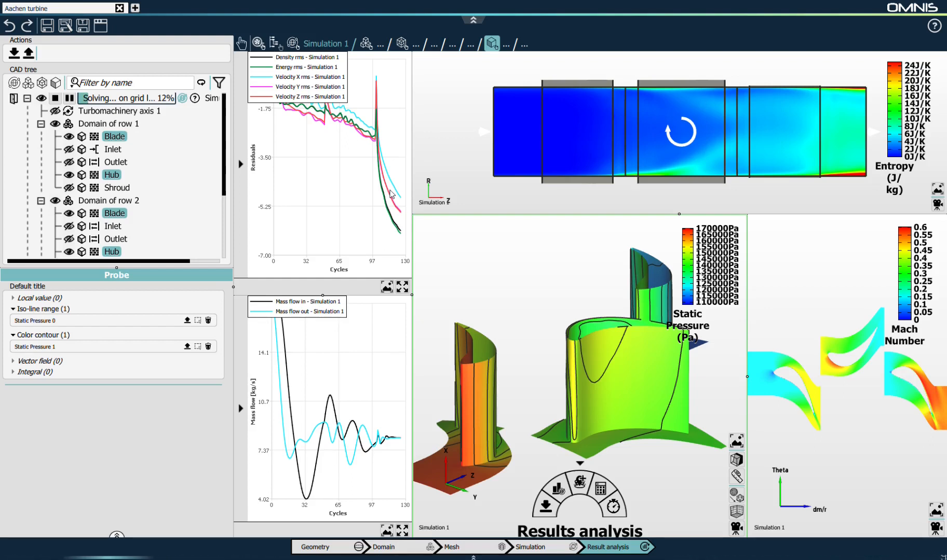
Step: Create a performance map for Simulation 1 and select it in the CAD tree
{"action": "left_click", "coordinate": [210, 99]}
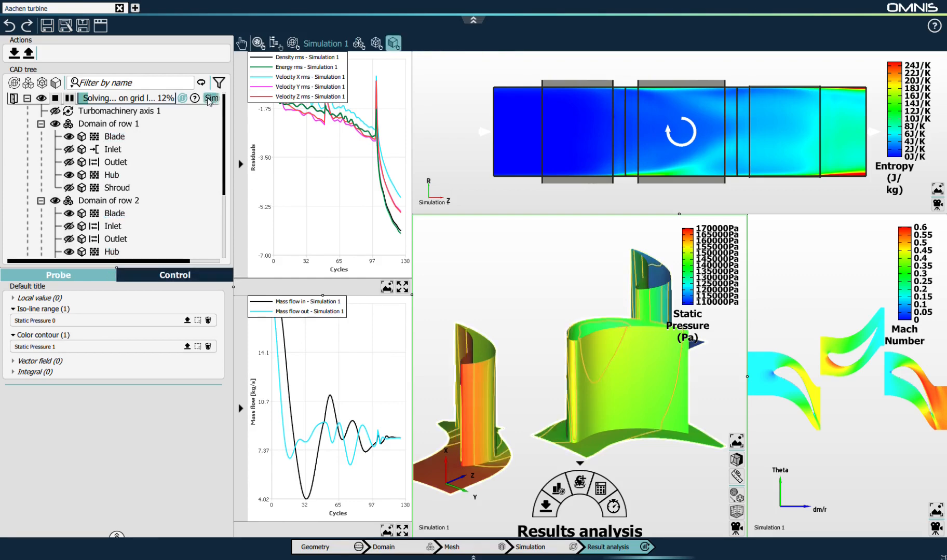
{"action": "right_click", "coordinate": [209, 100]}
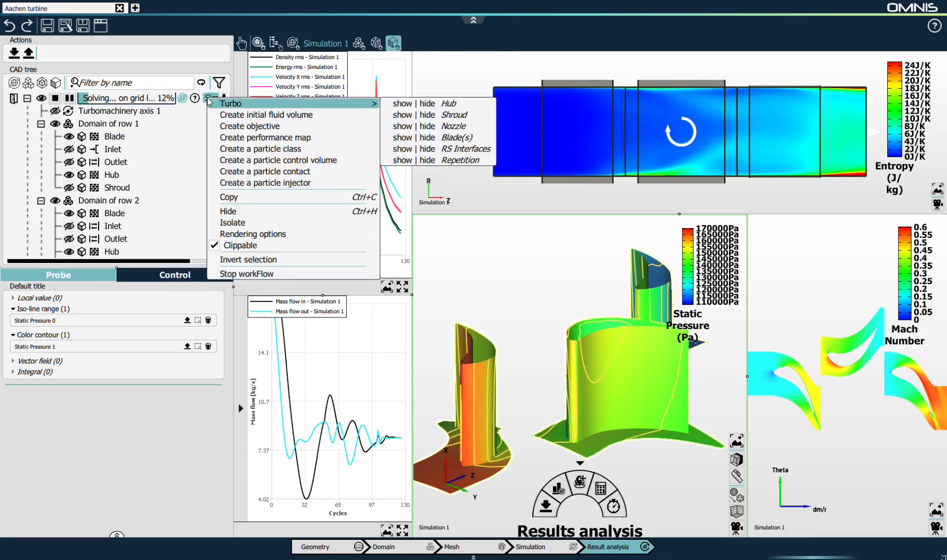
{"action": "left_click", "coordinate": [241, 137]}
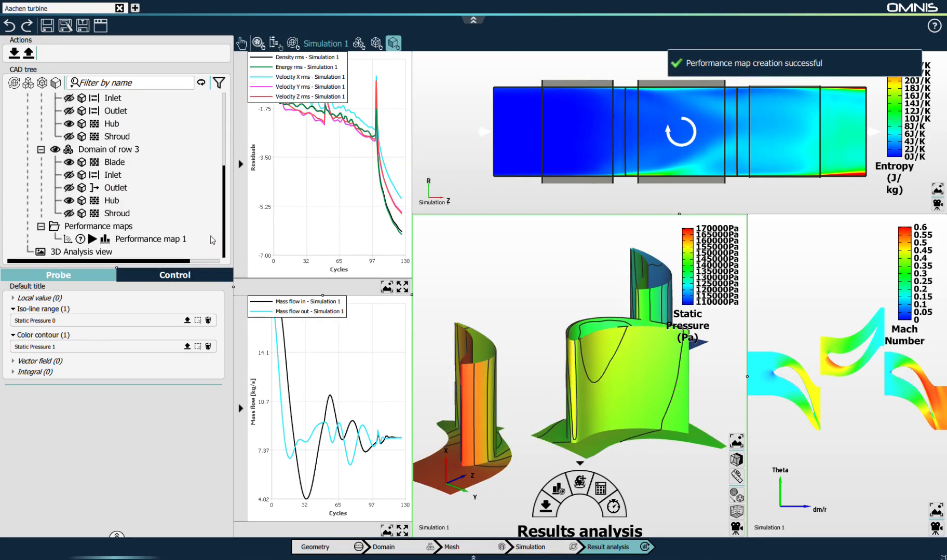
{"action": "left_click", "coordinate": [164, 241]}
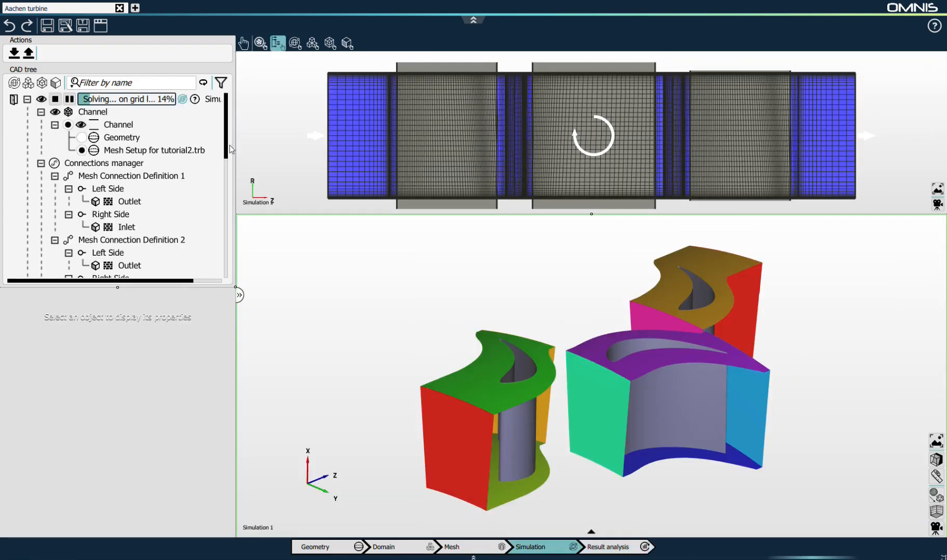
Step: Review the turbomachinery type, design point and speed line settings of the new performance map in the Simulation stage
{"action": "scroll", "coordinate": [230, 177], "scroll_direction": "down", "scroll_amount": 6}
{"action": "scroll", "coordinate": [231, 240], "scroll_direction": "down", "scroll_amount": 3}
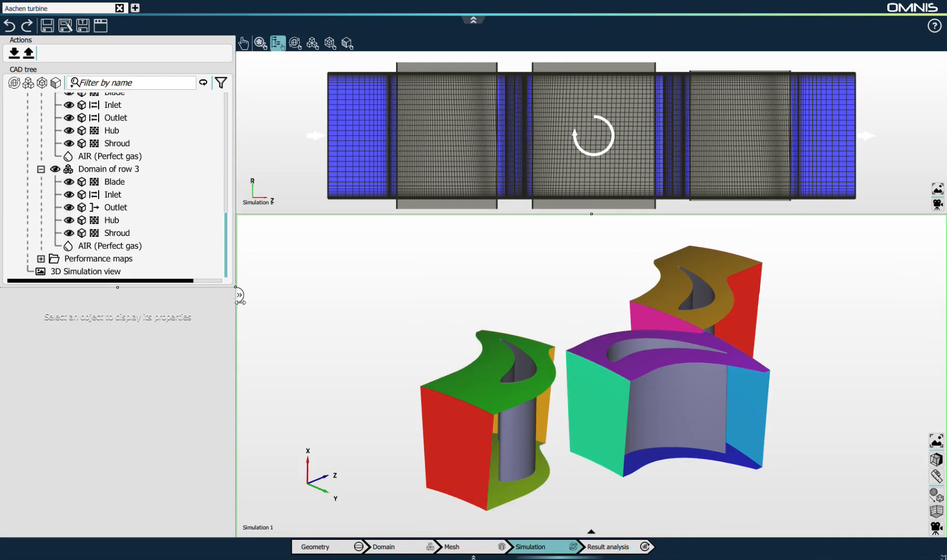
{"action": "left_click", "coordinate": [40, 259]}
{"action": "left_click", "coordinate": [138, 259]}
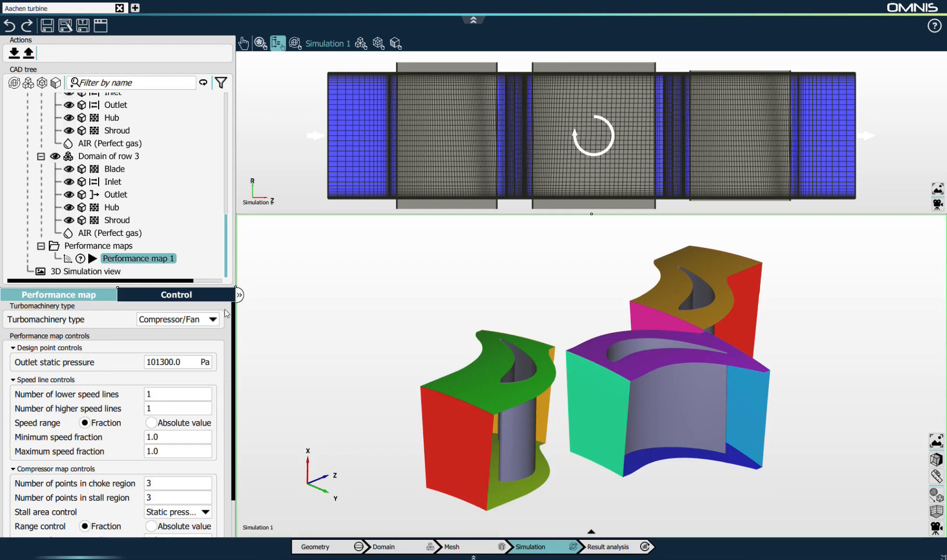
Step: Open the Aachen turbine Perfomap project and check the rotation speeds of Performance curves 1.1 and 1.3
{"action": "left_click", "coordinate": [135, 8]}
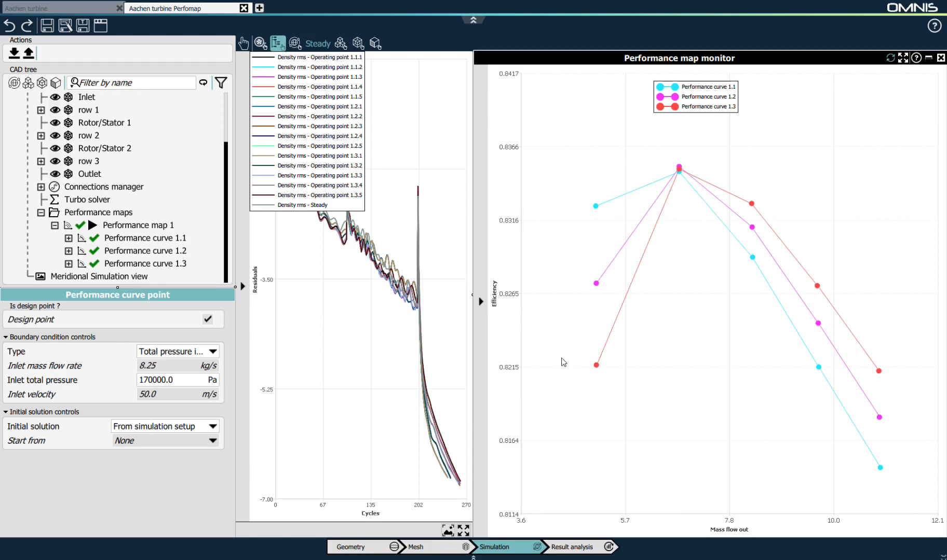
{"action": "left_click", "coordinate": [140, 238]}
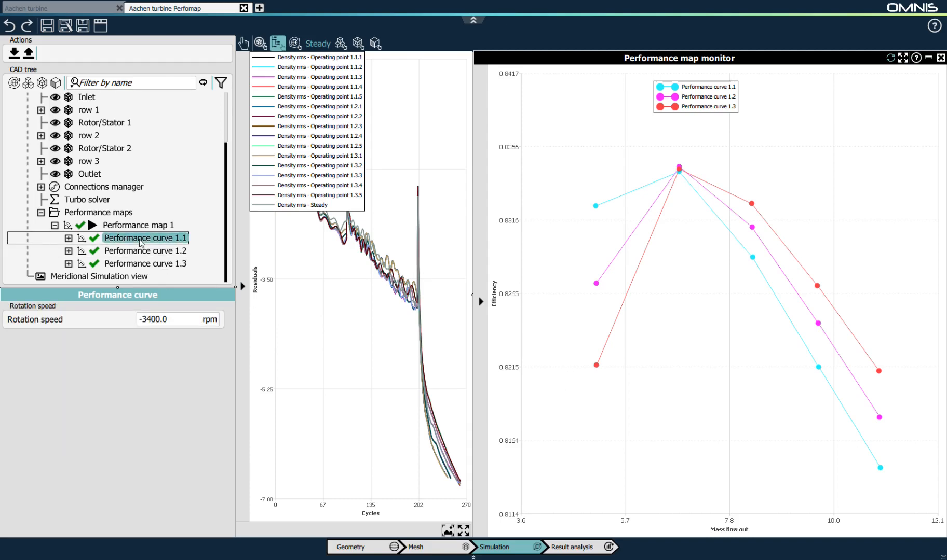
{"action": "left_click", "coordinate": [147, 265]}
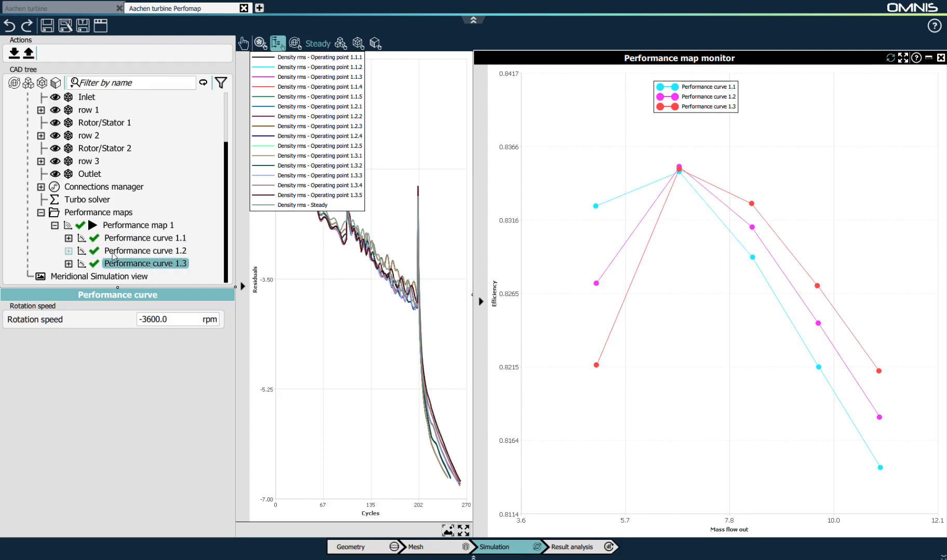
Step: List the operating points of Performance curve 1.2 in the CAD tree and reveal the performance map monitor's curve and quantity selection
{"action": "left_click", "coordinate": [68, 251]}
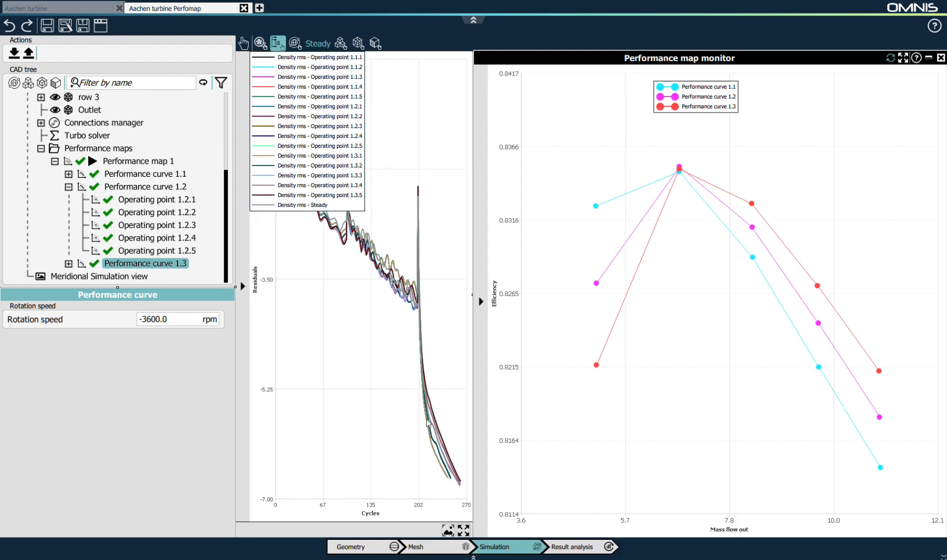
{"action": "mouse_move", "coordinate": [433, 435]}
{"action": "left_click", "coordinate": [481, 302]}
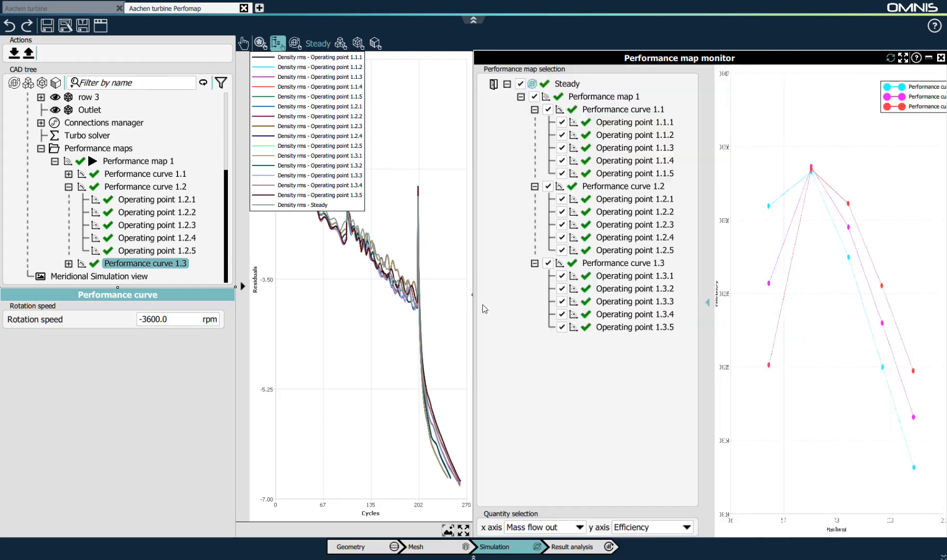
Step: Set the performance map monitor's x axis quantity to Pressure ratio and hide the selection settings to view the full plot
{"action": "left_click", "coordinate": [535, 527]}
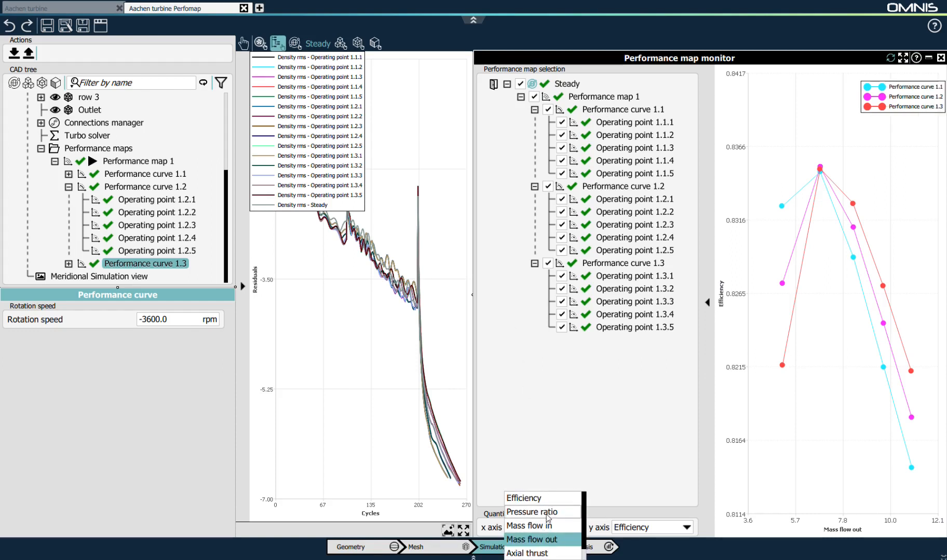
{"action": "scroll", "coordinate": [547, 521], "scroll_direction": "down", "scroll_amount": 1}
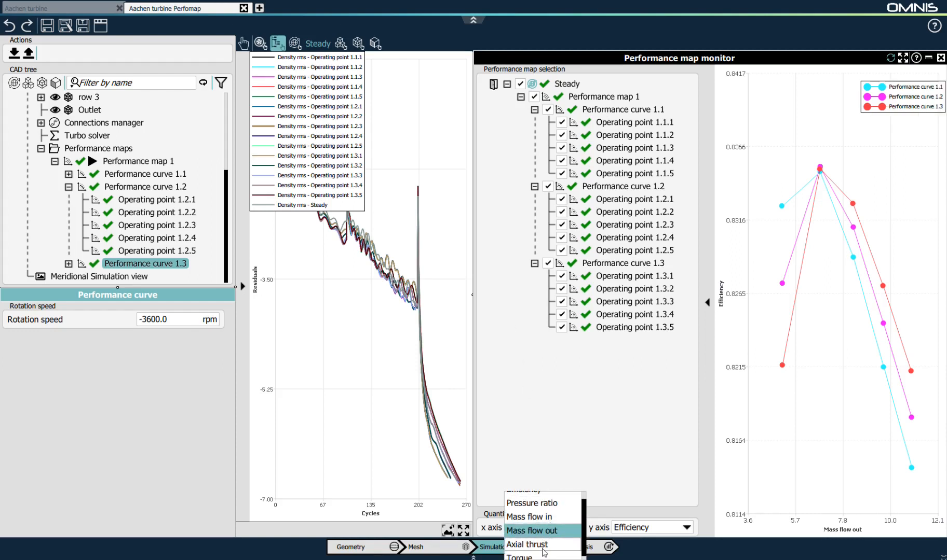
{"action": "scroll", "coordinate": [544, 550], "scroll_direction": "up", "scroll_amount": 1}
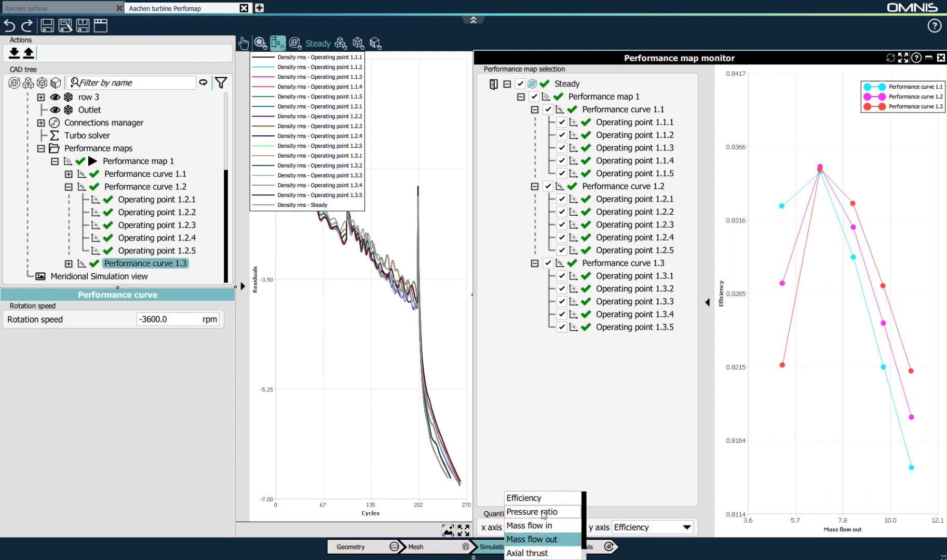
{"action": "left_click", "coordinate": [543, 513]}
{"action": "left_click", "coordinate": [702, 309]}
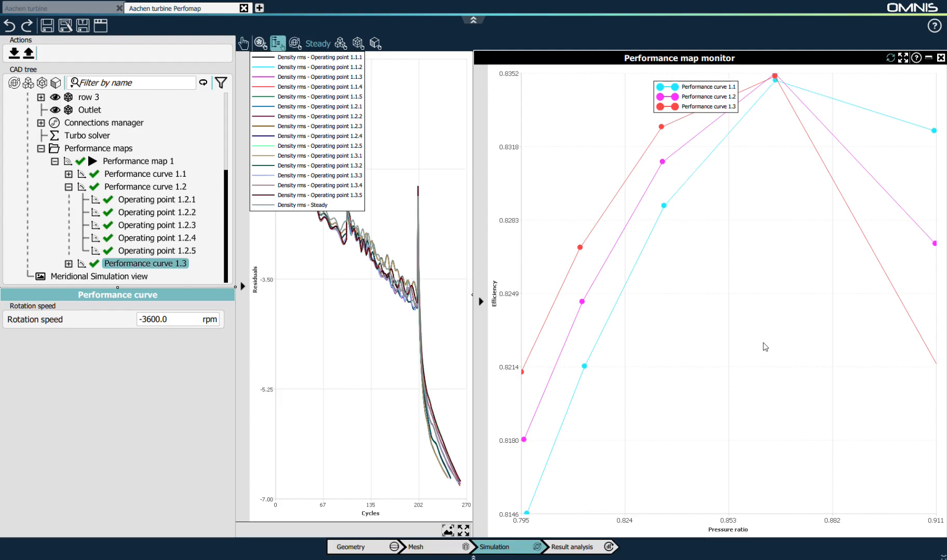
{"action": "scroll", "coordinate": [762, 343], "scroll_direction": "down", "scroll_amount": 2}
{"action": "scroll", "coordinate": [773, 298], "scroll_direction": "up", "scroll_amount": 2}
{"action": "scroll", "coordinate": [771, 307], "scroll_direction": "down", "scroll_amount": 2}
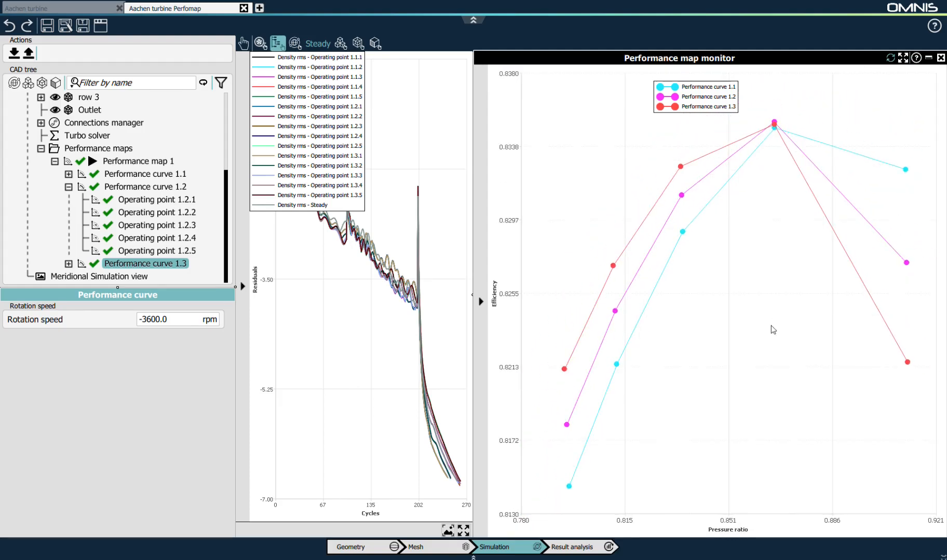